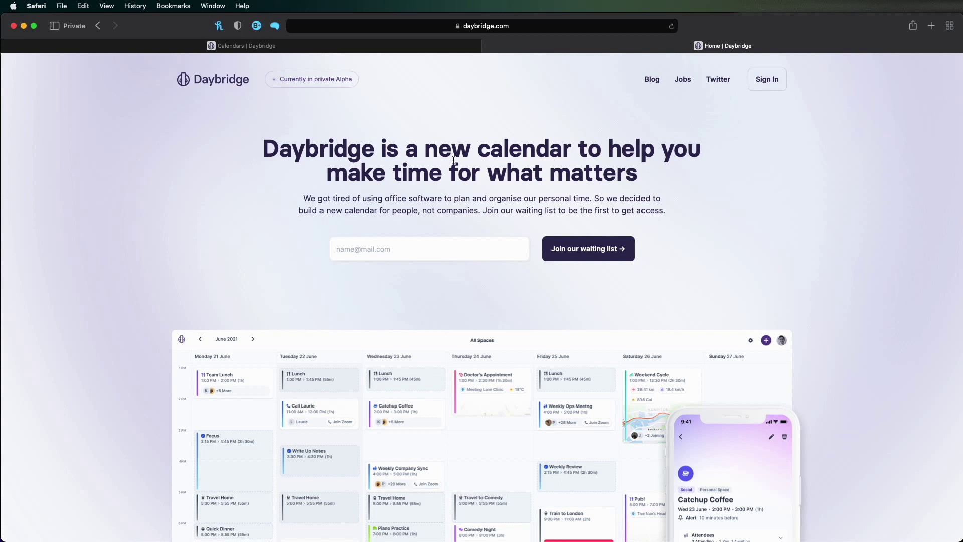
# Step: Scroll through the daybridge.com home page and its calendar preview
pyautogui.scroll(-10, 453, 160)
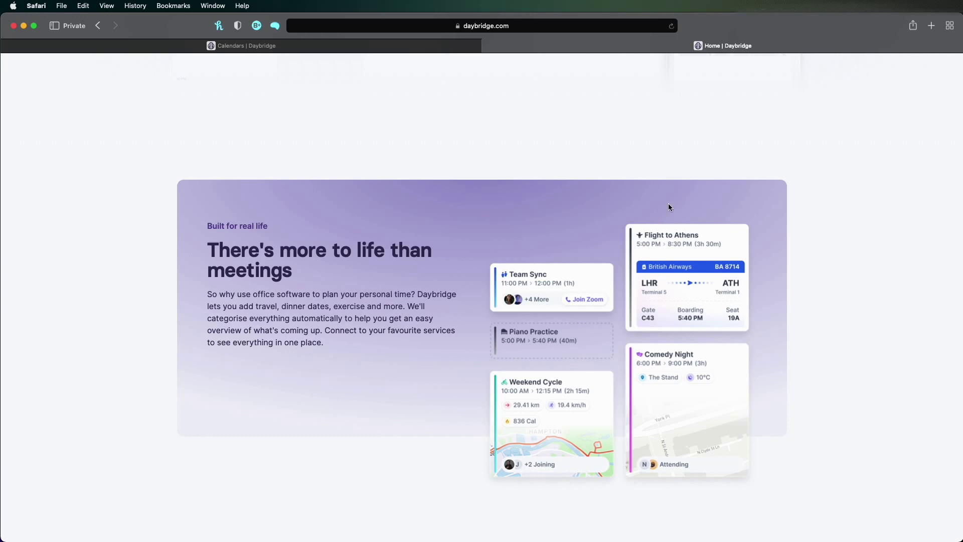
pyautogui.scroll(15, 668, 203)
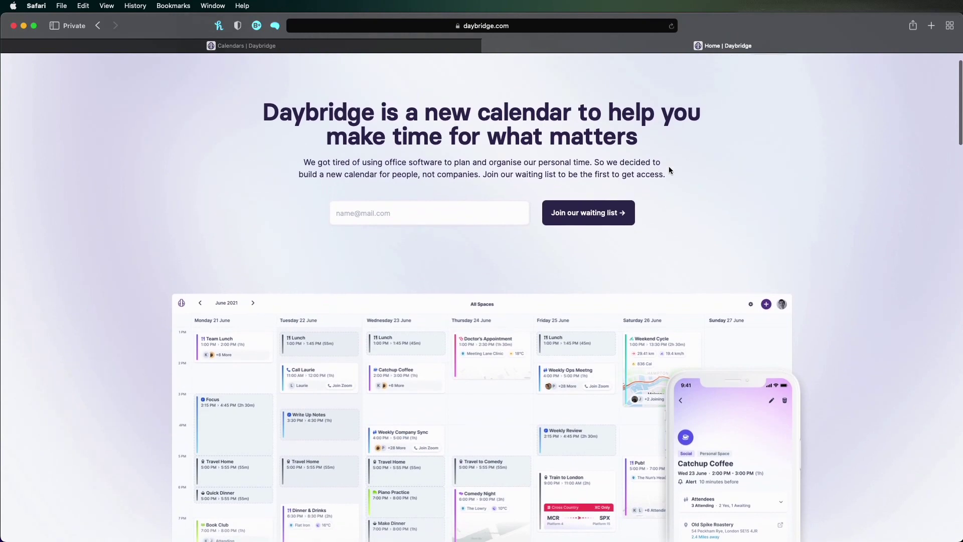
pyautogui.scroll(2, 669, 168)
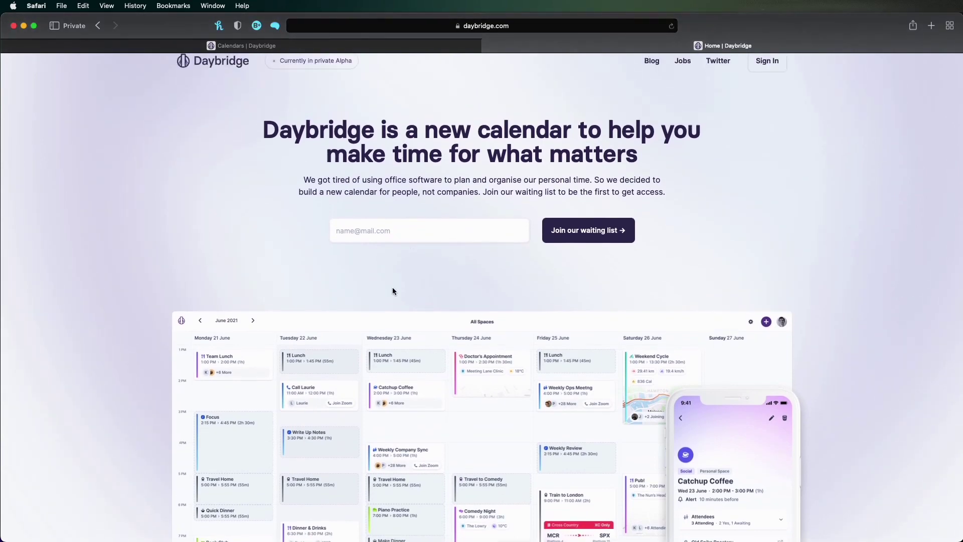
pyautogui.scroll(1, 392, 291)
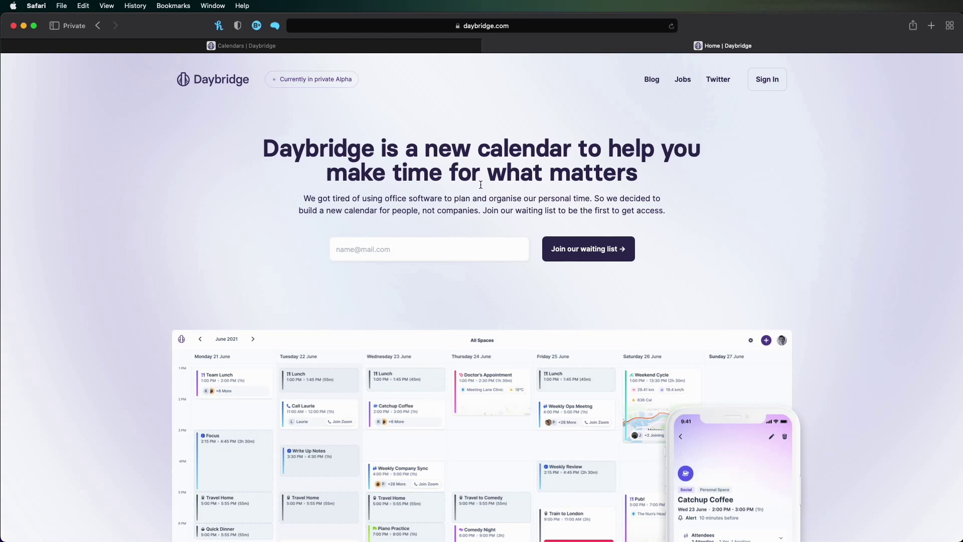
# Step: Open the Daybridge calendar app on the 4–10 July 2022 week
pyautogui.click(355, 48)
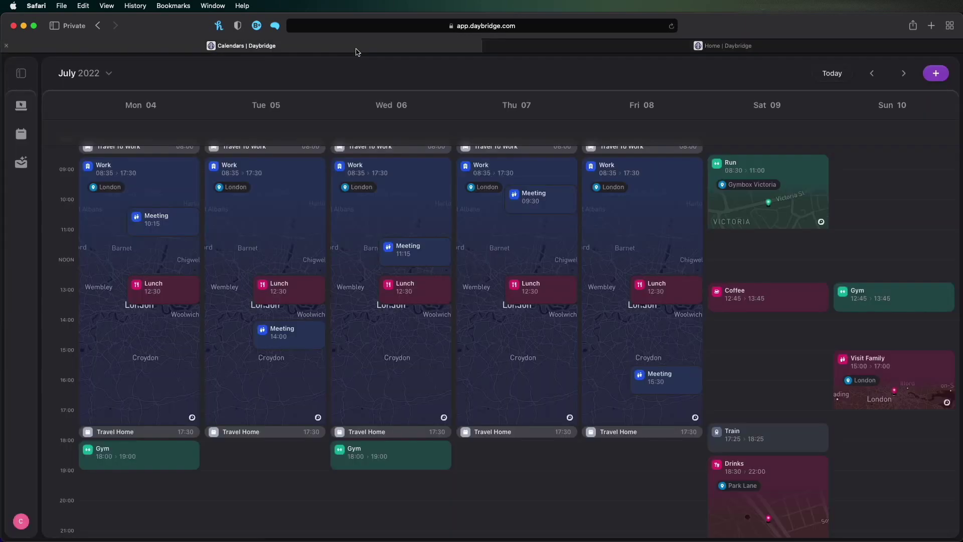
pyautogui.scroll(1, 380, 170)
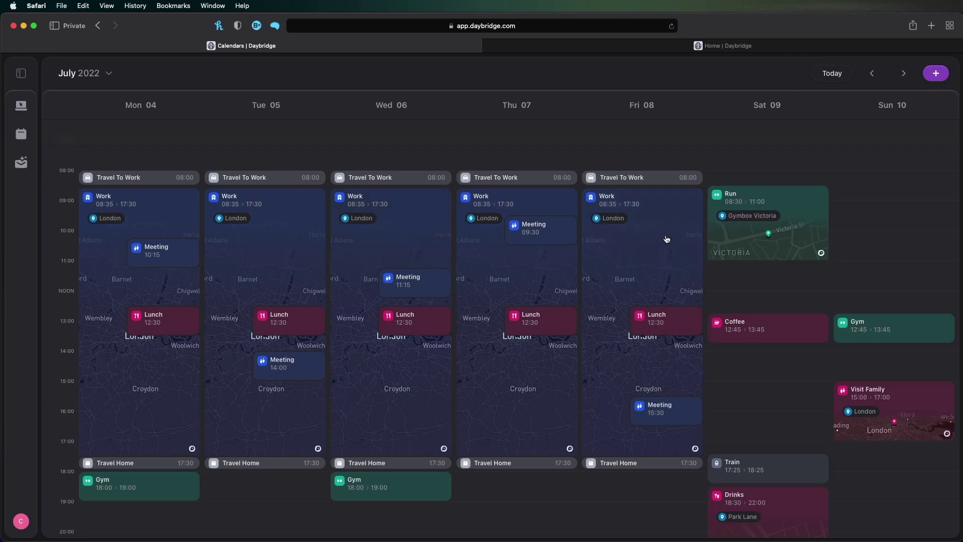
# Step: Start a new Saturday afternoon event named 'Medical'
pyautogui.click(756, 374)
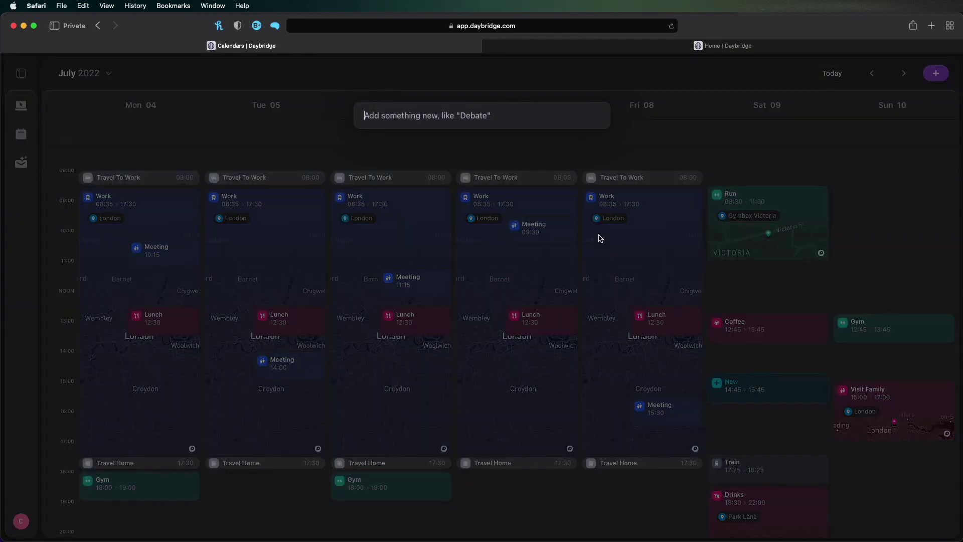
pyautogui.write('Medicl')
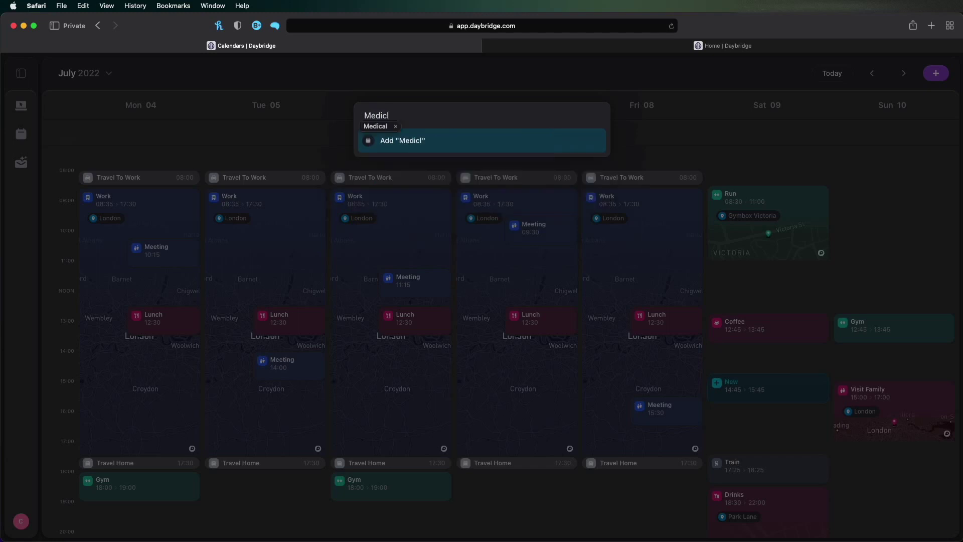
pyautogui.press('BackSpace')
# Step: Set the Medical event to run from 14:00 to 14:45
pyautogui.click(488, 138)
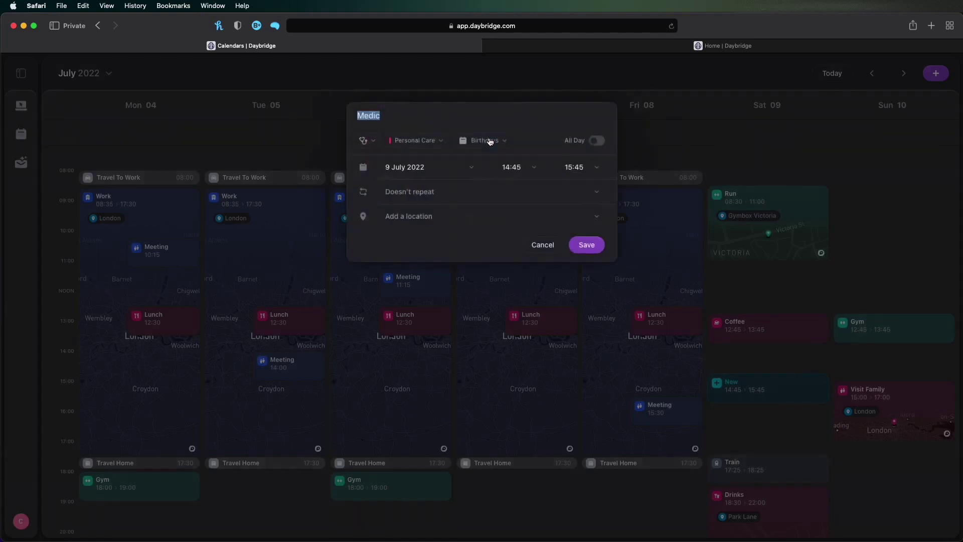
pyautogui.click(509, 172)
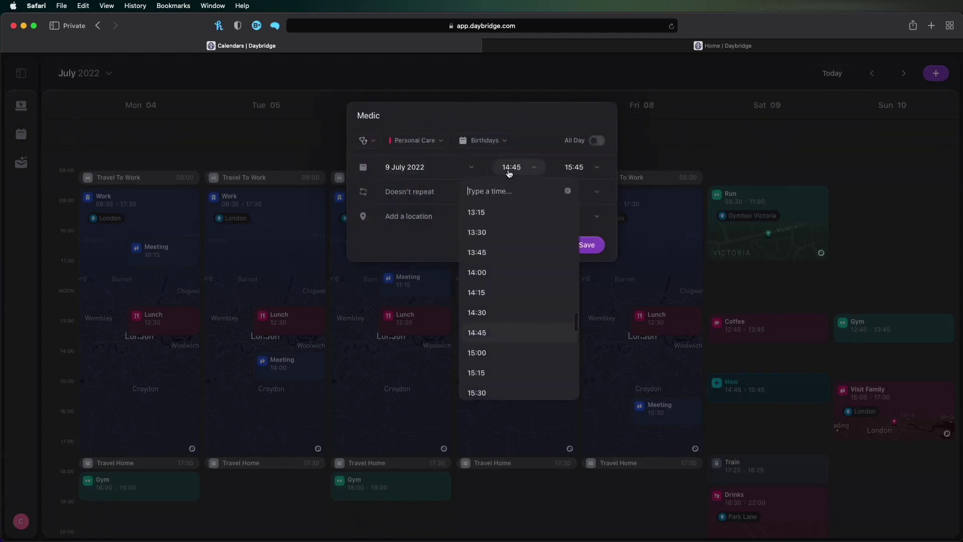
pyautogui.click(516, 275)
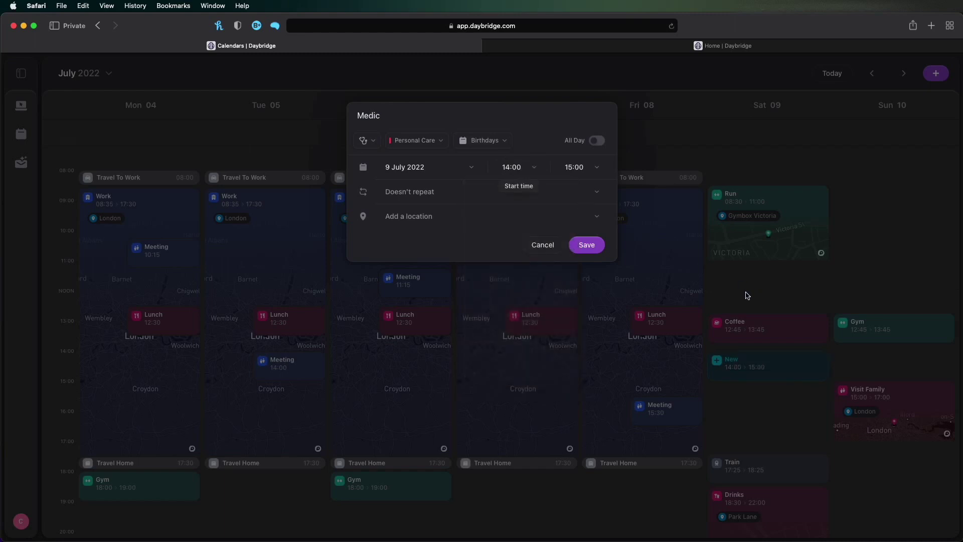
pyautogui.click(596, 176)
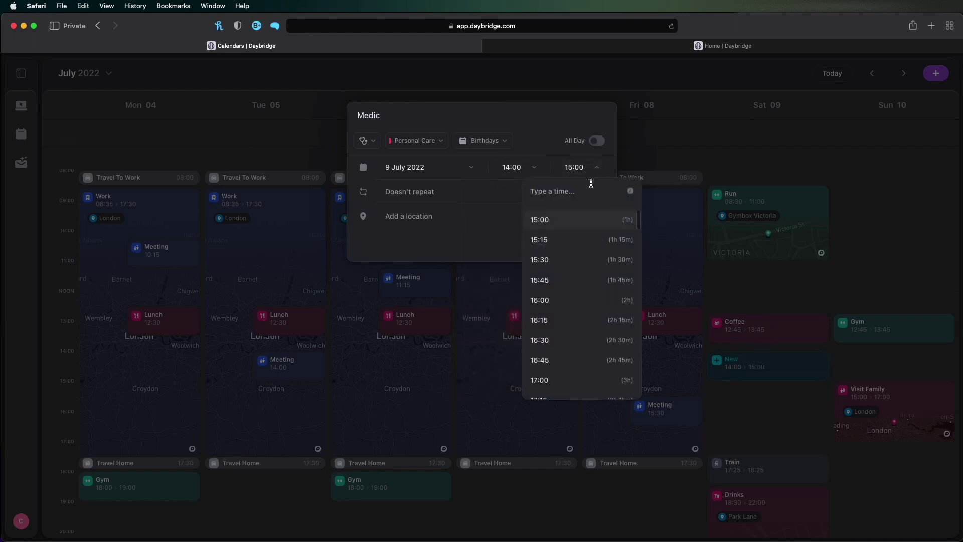
pyautogui.scroll(1, 530, 216)
pyautogui.click(555, 220)
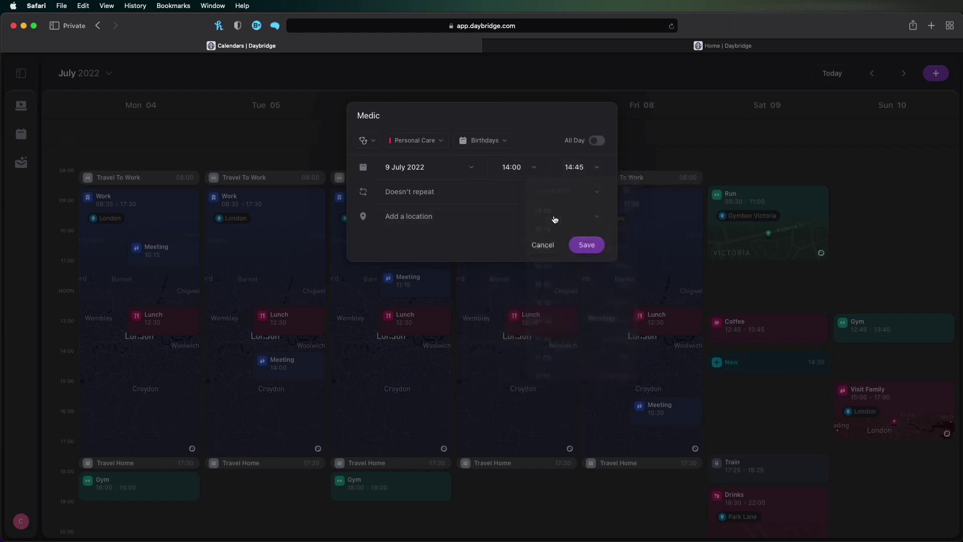
# Step: Set the location to Hostel One Notting Hill and keep the Personal Care category
pyautogui.click(525, 221)
pyautogui.write('Lo')
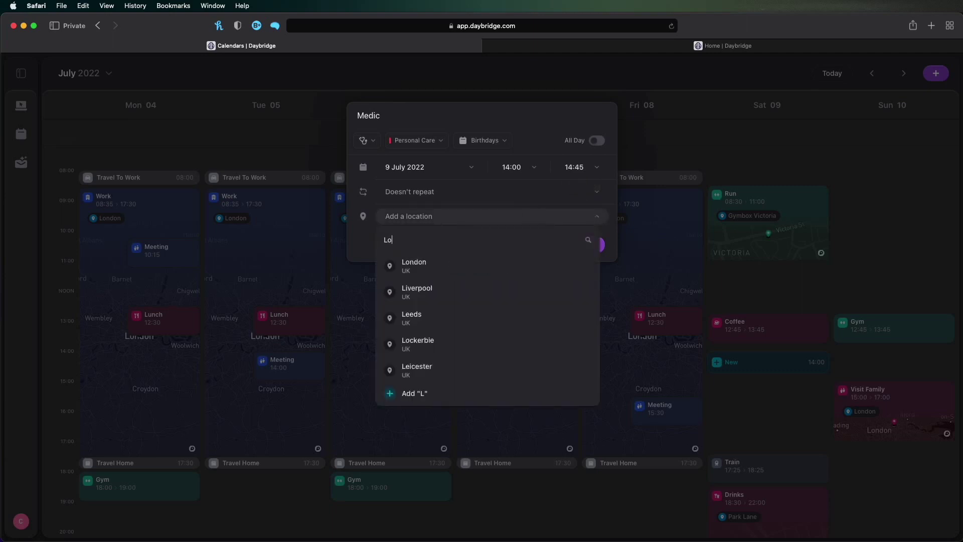
pyautogui.write('ndon hos')
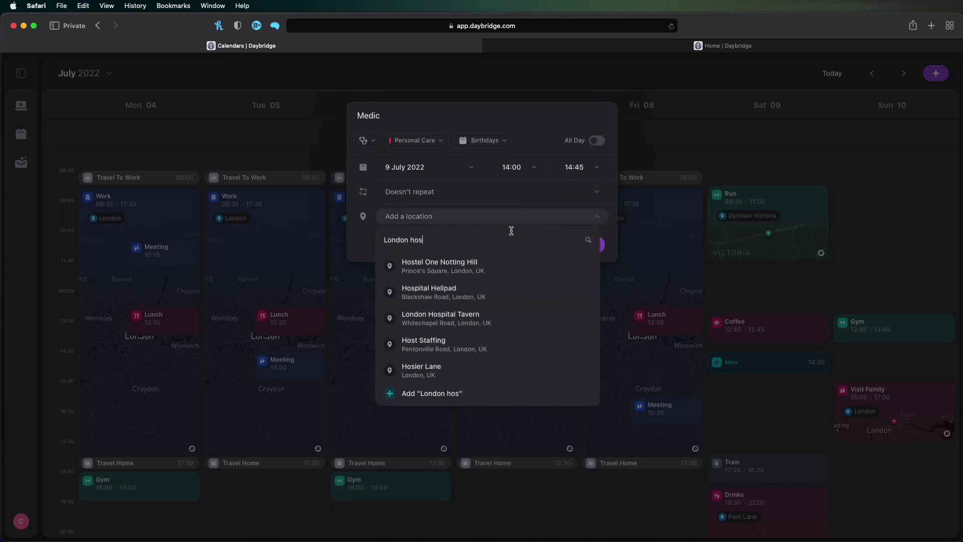
pyautogui.click(499, 274)
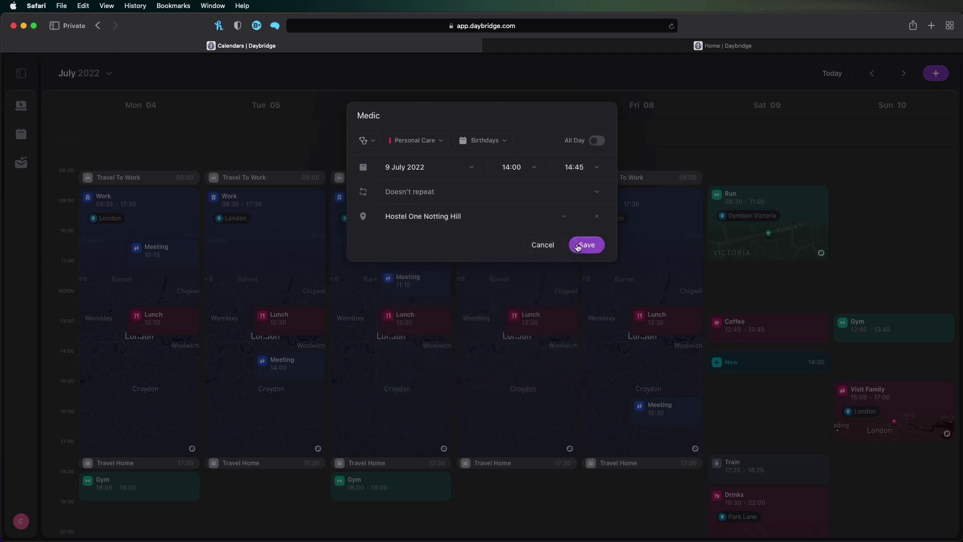
pyautogui.click(373, 144)
pyautogui.click(401, 132)
pyautogui.click(407, 142)
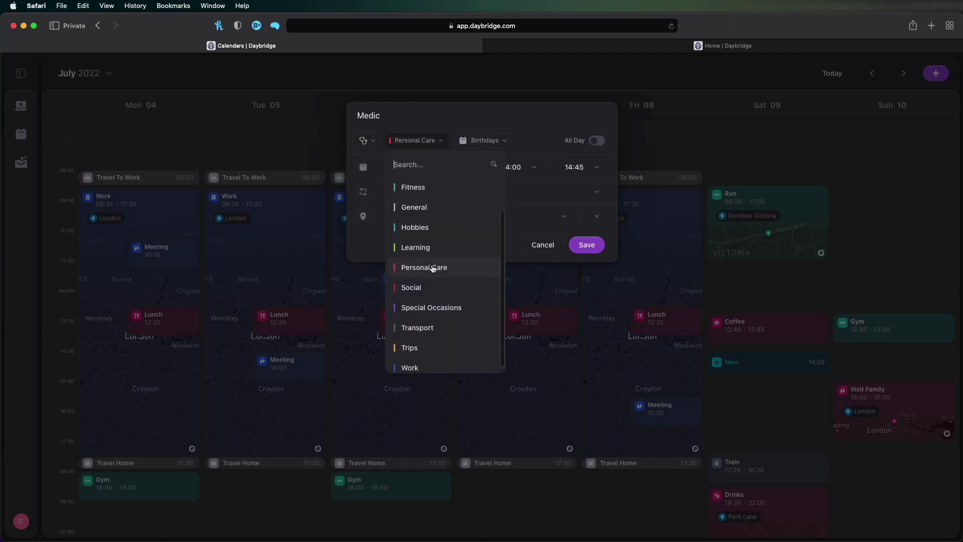
pyautogui.scroll(1, 439, 265)
pyautogui.click(440, 265)
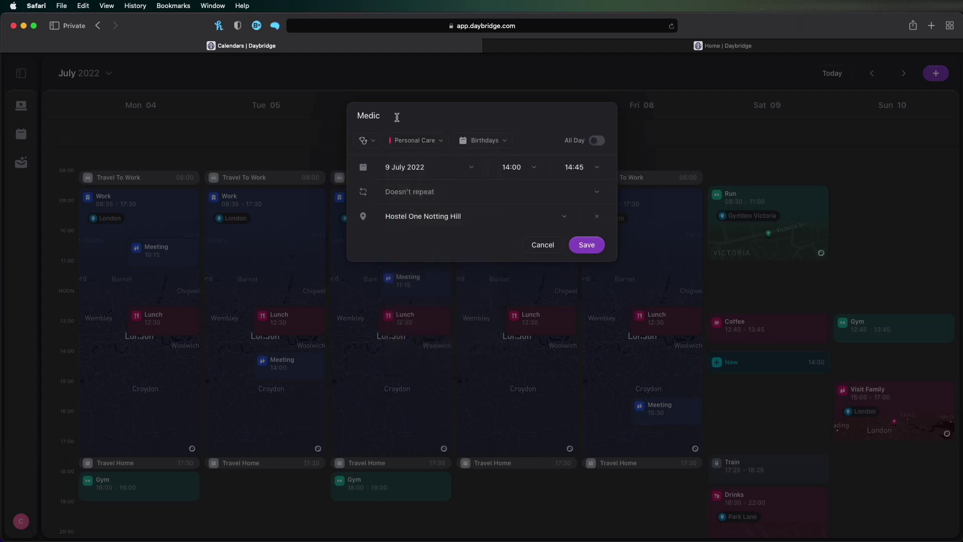
# Step: Put the Medical event in the Personal calendar and save it
pyautogui.write('al')
pyautogui.click(491, 144)
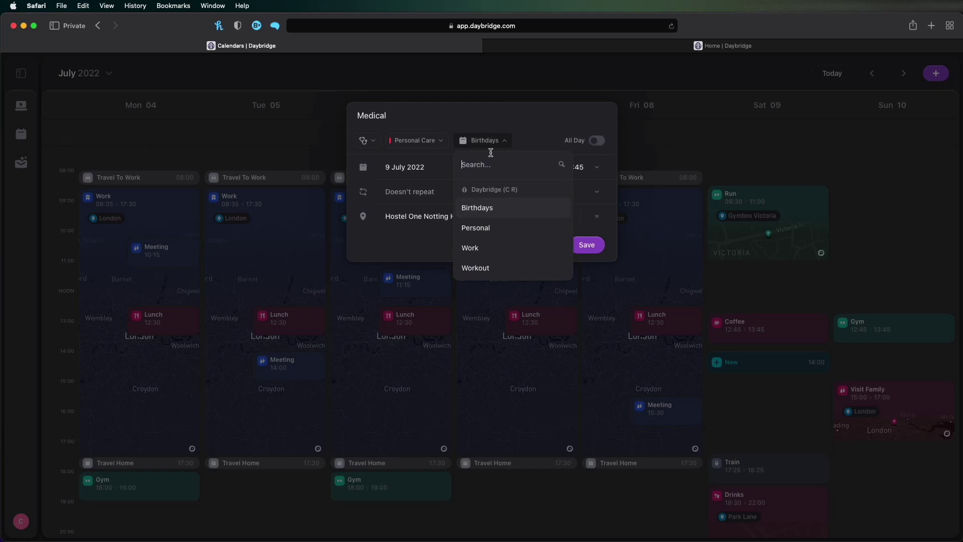
pyautogui.click(503, 232)
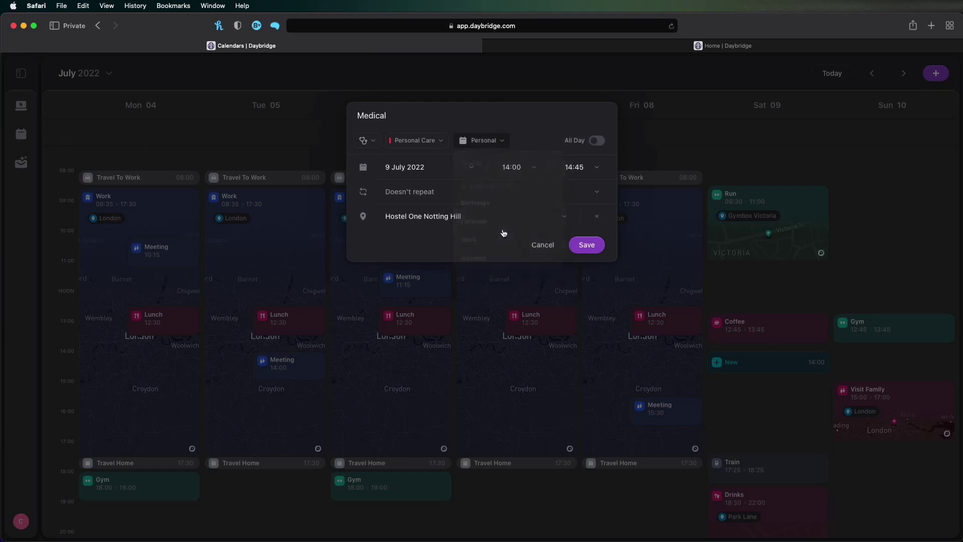
pyautogui.click(597, 249)
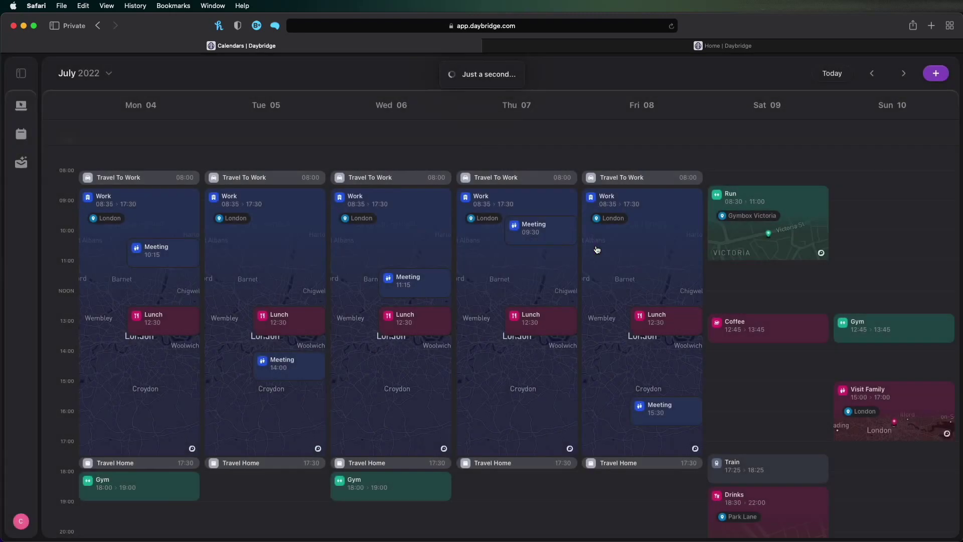
# Step: Move Medical to 14:20 and shift only Wednesday's Lunch to about 13:05
pyautogui.moveTo(759, 363); pyautogui.dragTo(759, 371)
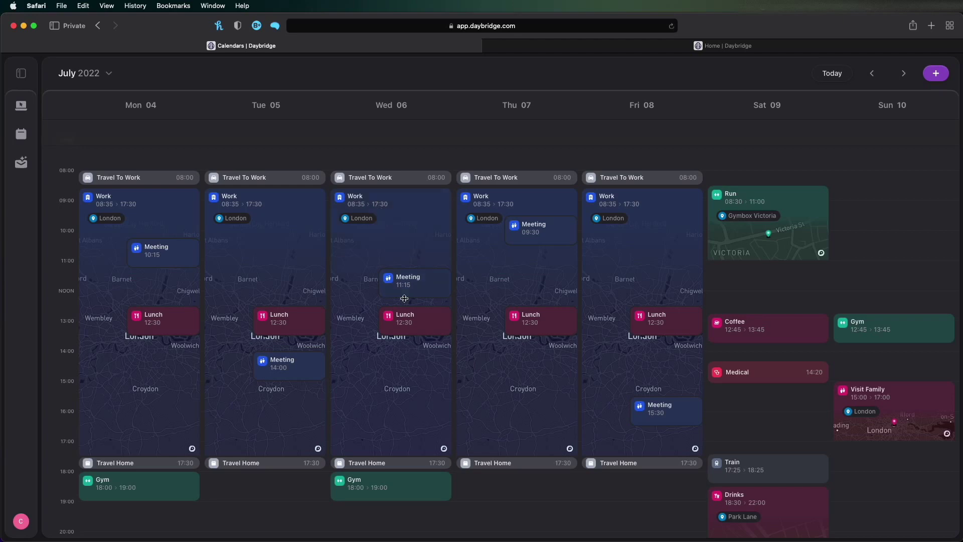
pyautogui.click(406, 326)
pyautogui.moveTo(406, 327); pyautogui.dragTo(405, 342)
pyautogui.click(469, 343)
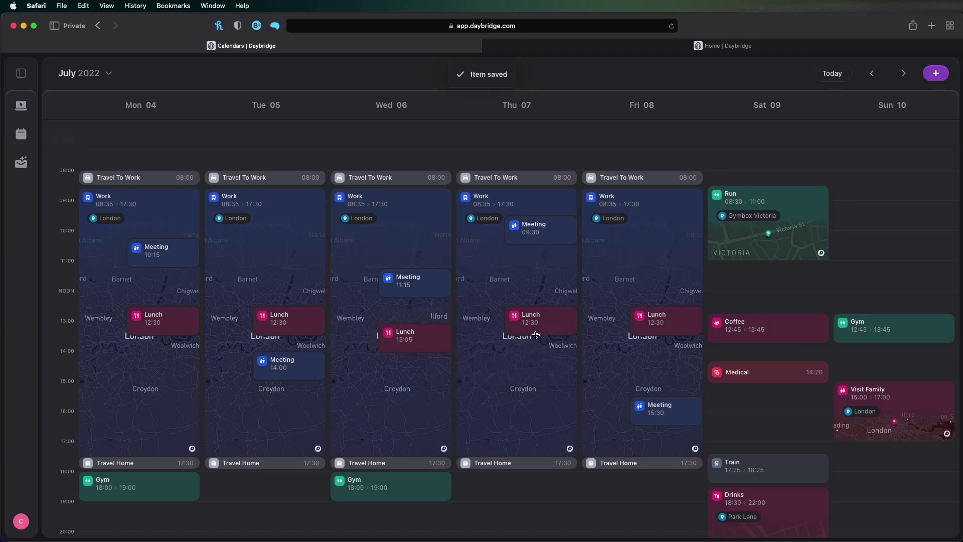
# Step: Move every Lunch to 13:45 and every Tuesday Meeting to 11:45, then close the panel
pyautogui.click(538, 332)
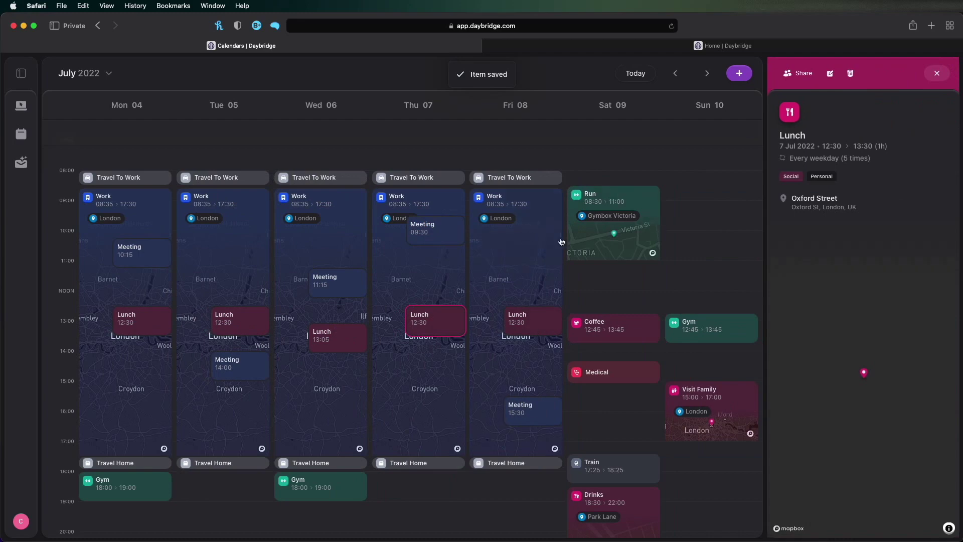
pyautogui.moveTo(424, 321); pyautogui.dragTo(423, 357)
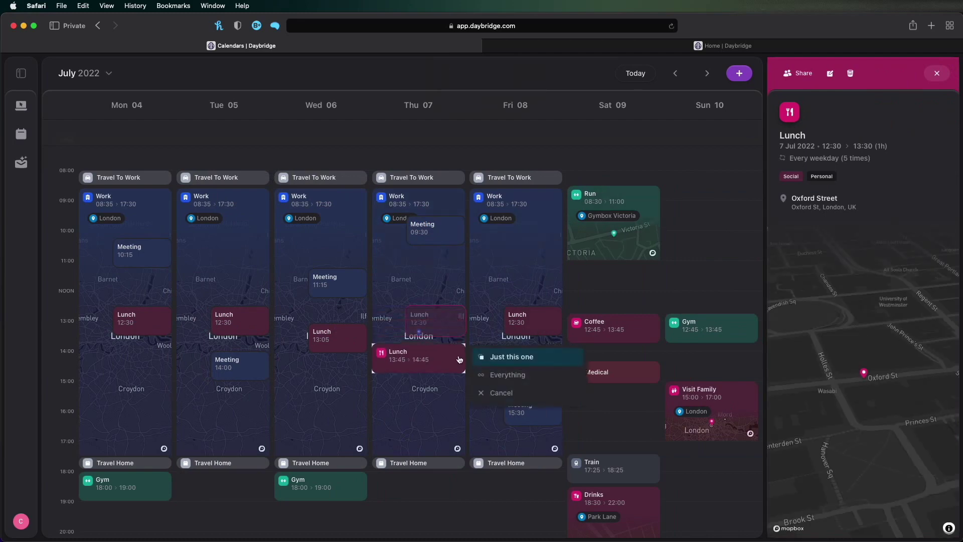
pyautogui.click(503, 377)
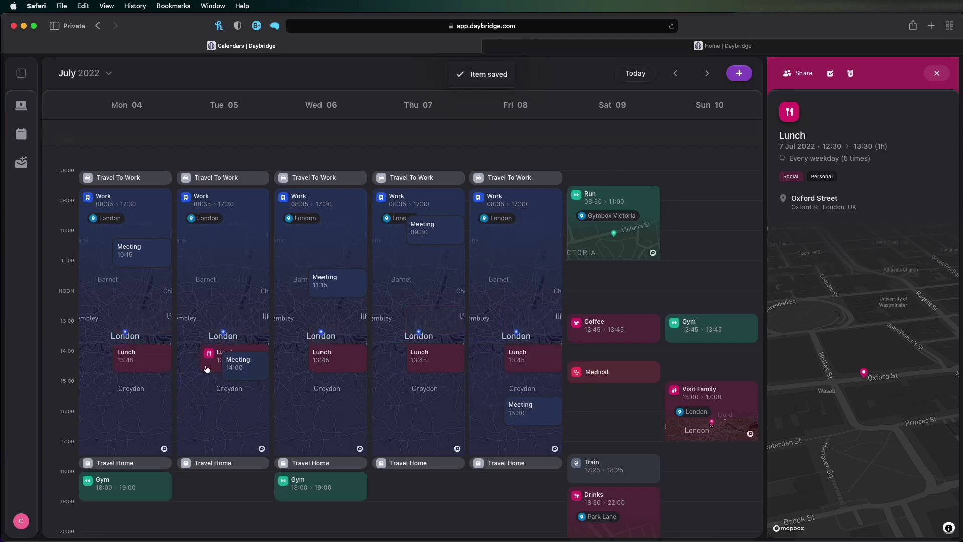
pyautogui.moveTo(254, 378); pyautogui.dragTo(249, 308)
pyautogui.click(298, 311)
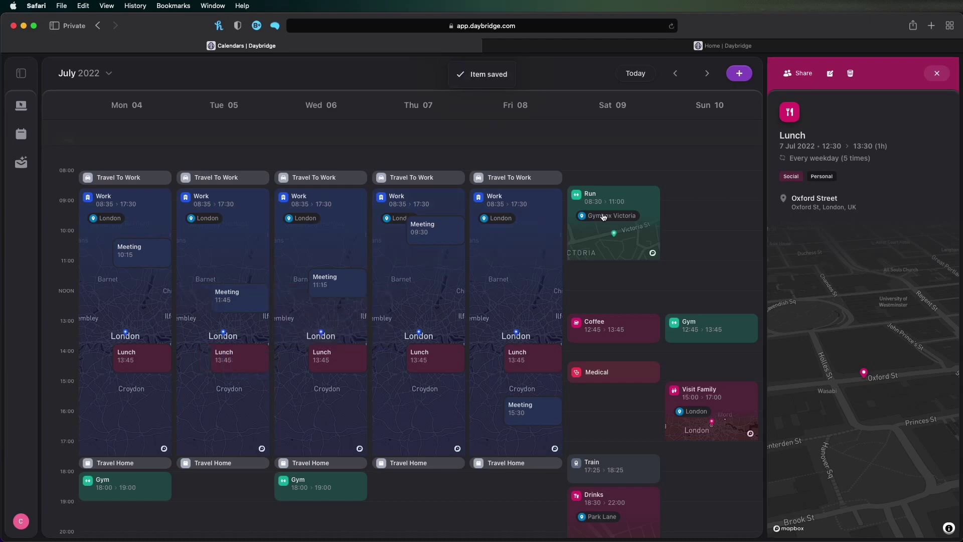
pyautogui.click(937, 73)
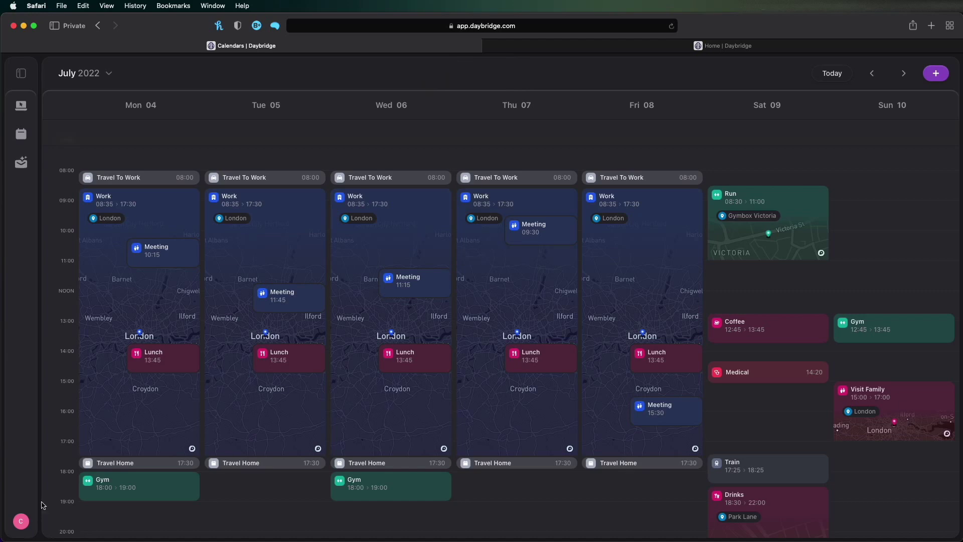
# Step: Edit Monday's Gym event and confirm its weekly recurrence settings
pyautogui.click(110, 491)
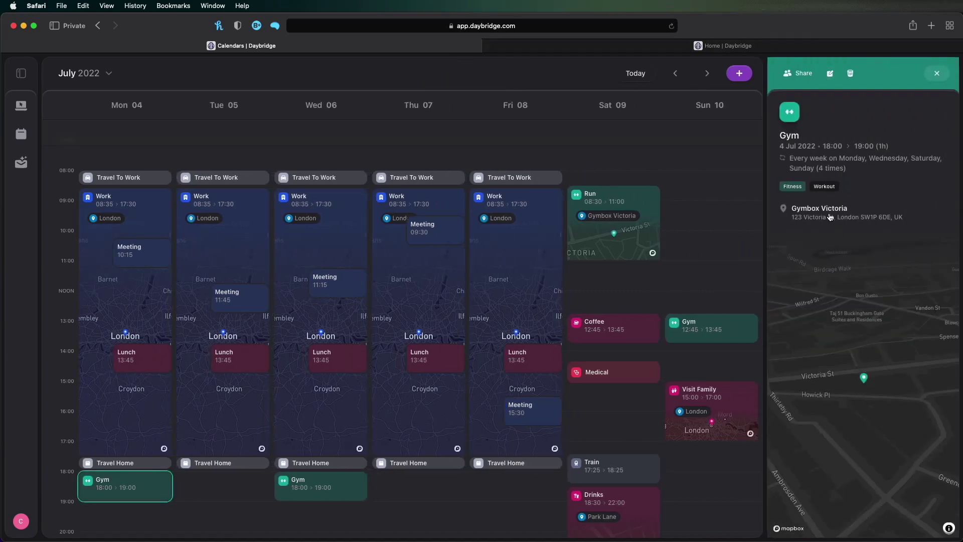
pyautogui.click(831, 74)
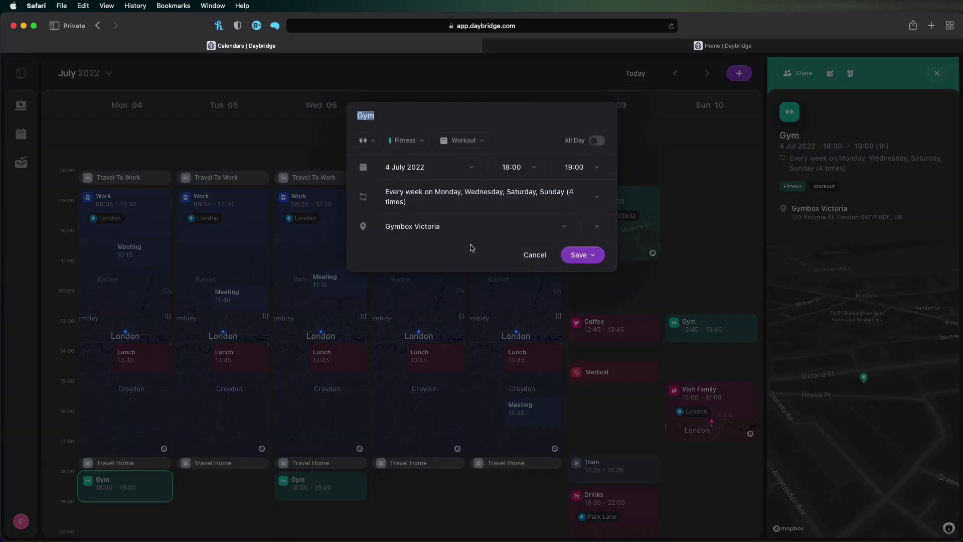
pyautogui.click(594, 209)
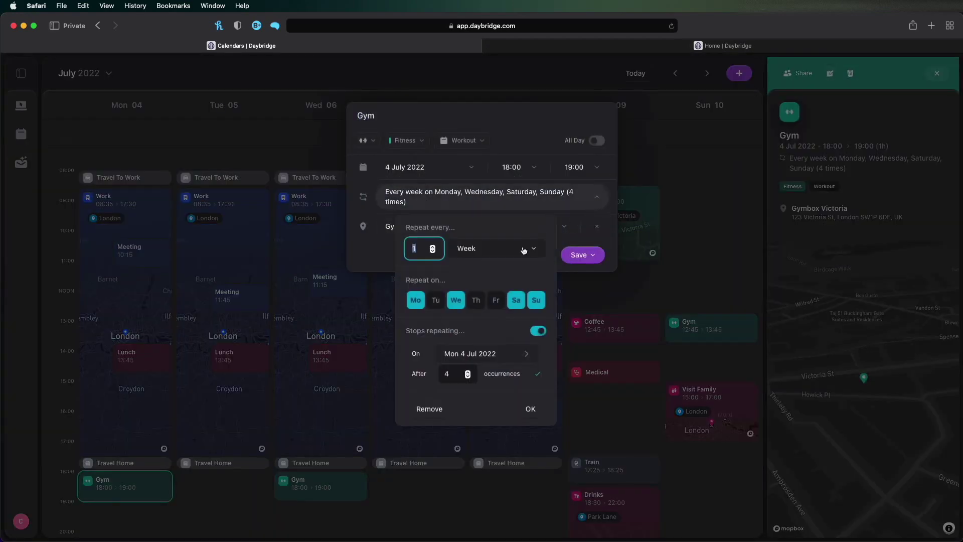
pyautogui.click(487, 249)
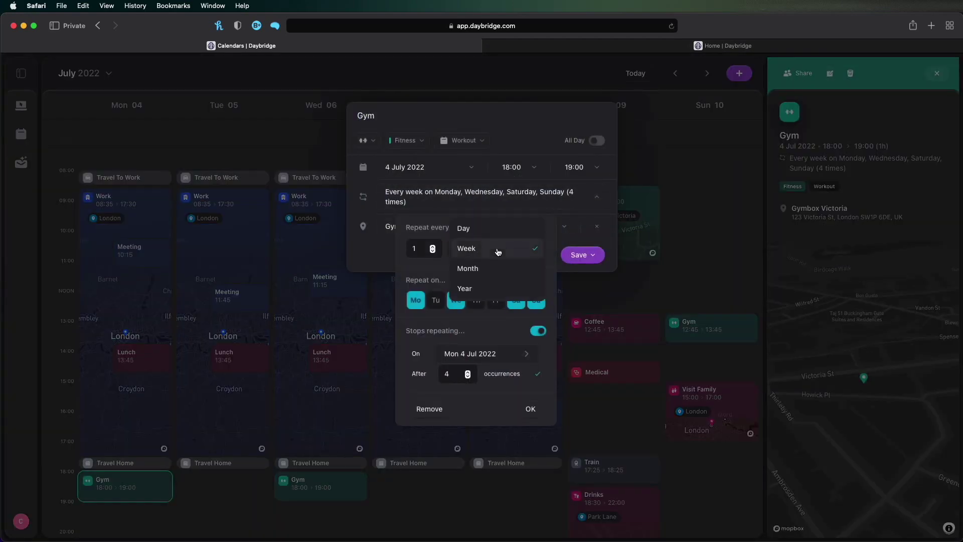
pyautogui.click(427, 227)
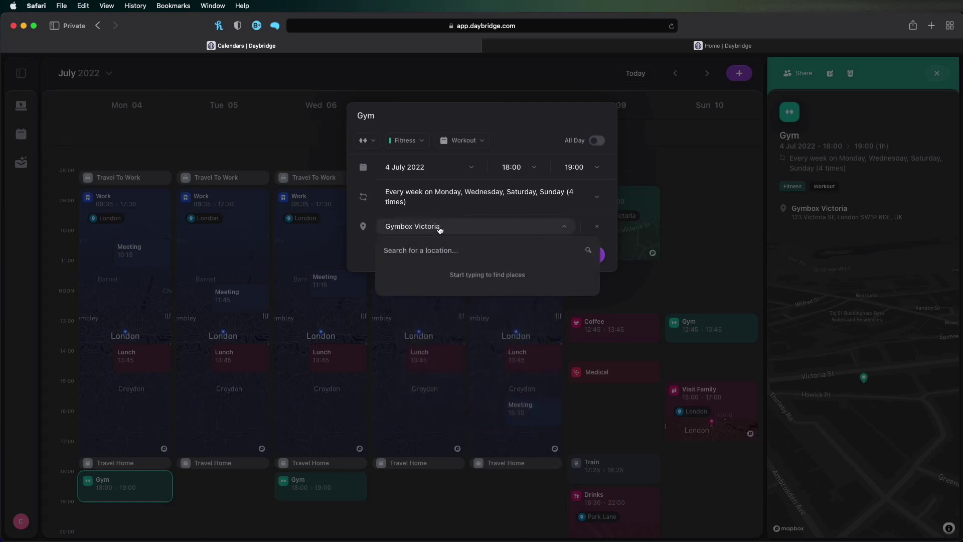
pyautogui.click(454, 203)
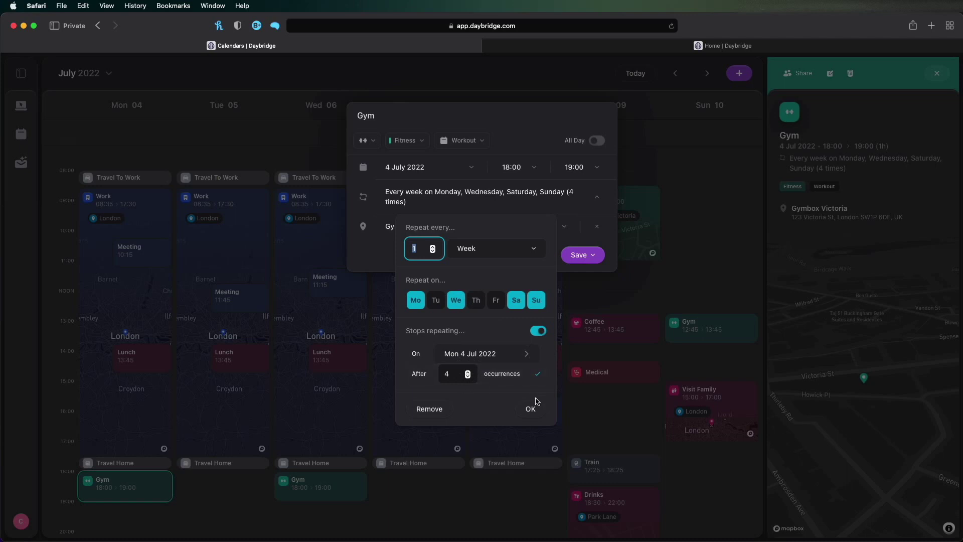
pyautogui.click(534, 408)
# Step: Save the Gym changes for just this occurrence and view Saturday's Run event
pyautogui.click(564, 229)
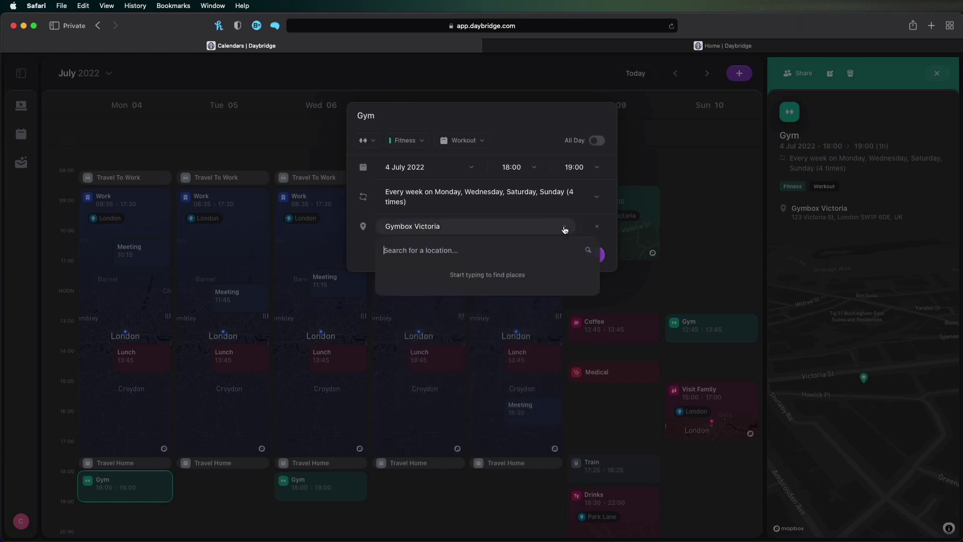
pyautogui.click(596, 116)
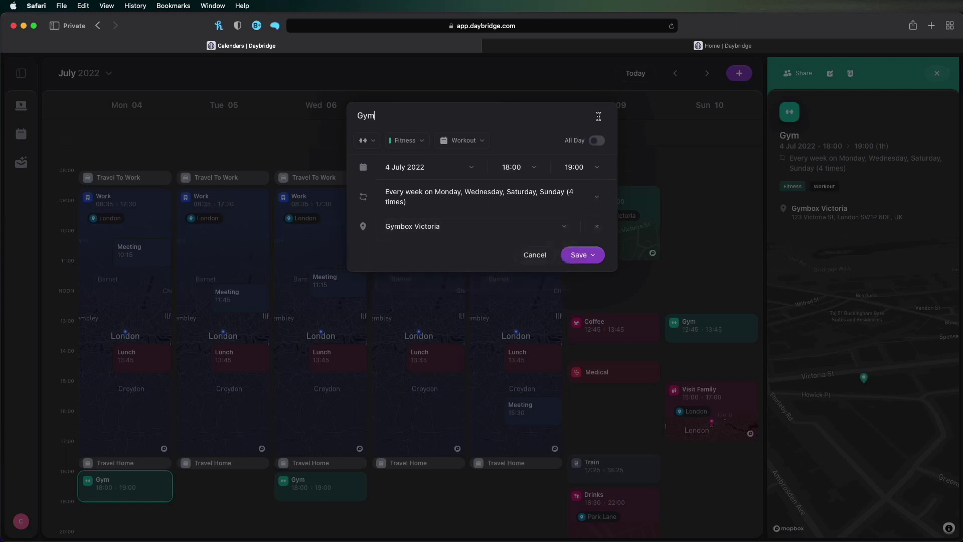
pyautogui.click(580, 255)
pyautogui.click(573, 279)
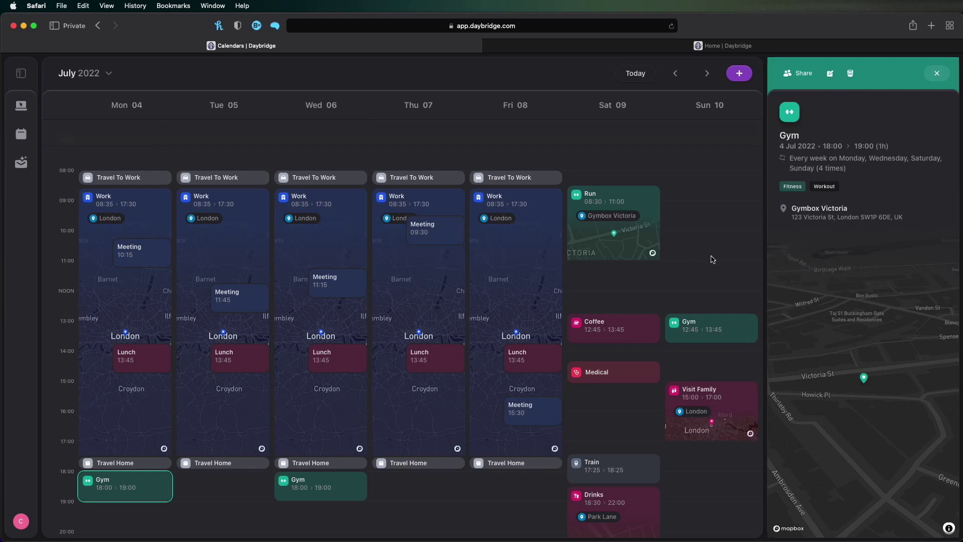
pyautogui.click(635, 242)
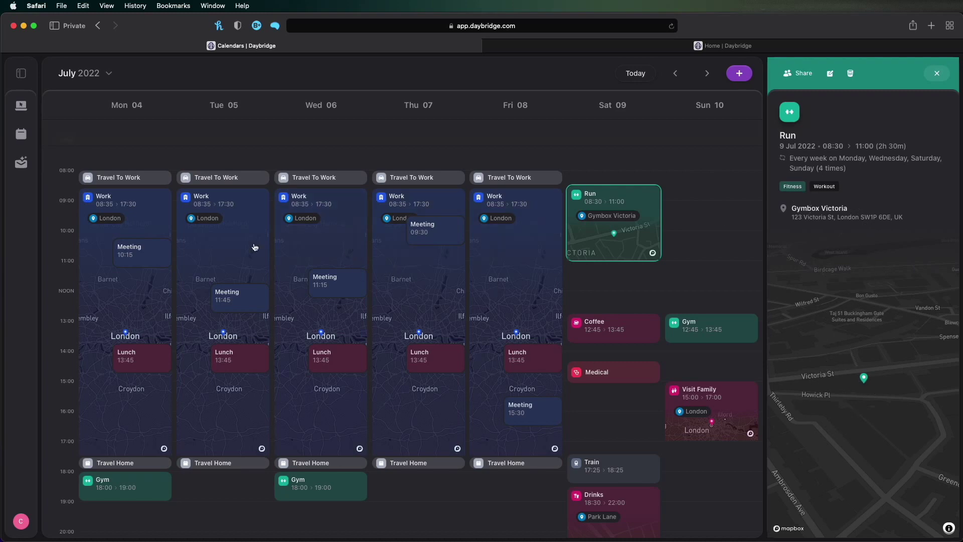
# Step: Scroll the week grid and close the Run event's details
pyautogui.scroll(-5, 372, 314)
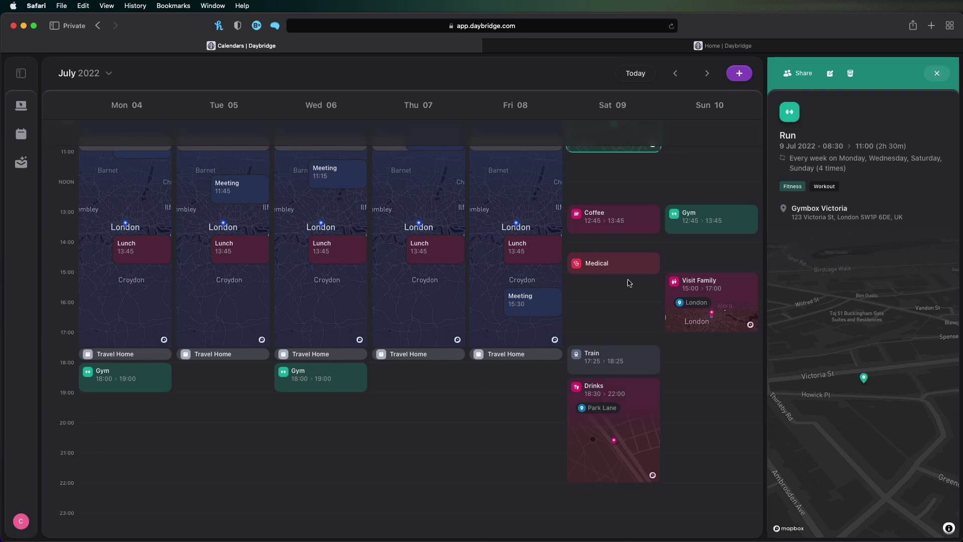
pyautogui.scroll(2, 652, 278)
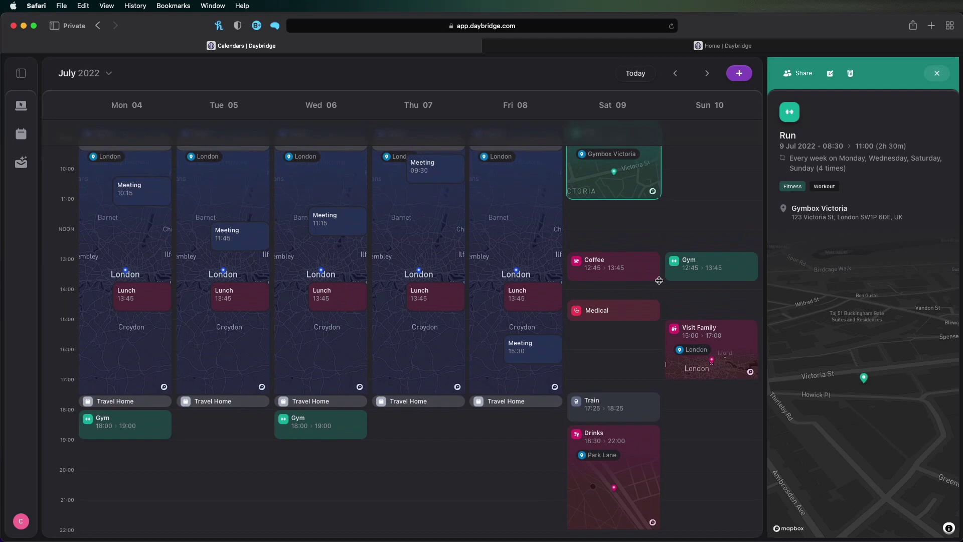
pyautogui.scroll(2, 658, 279)
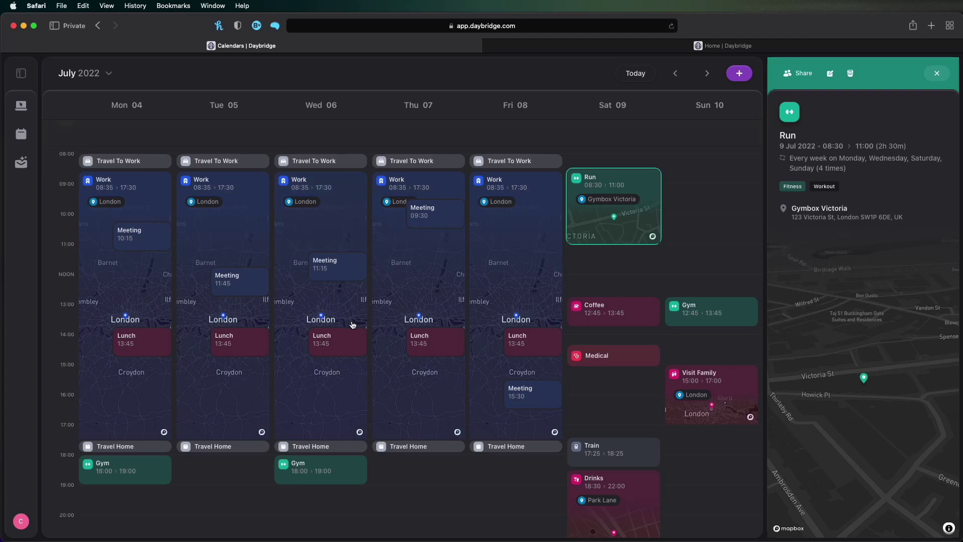
pyautogui.click(937, 73)
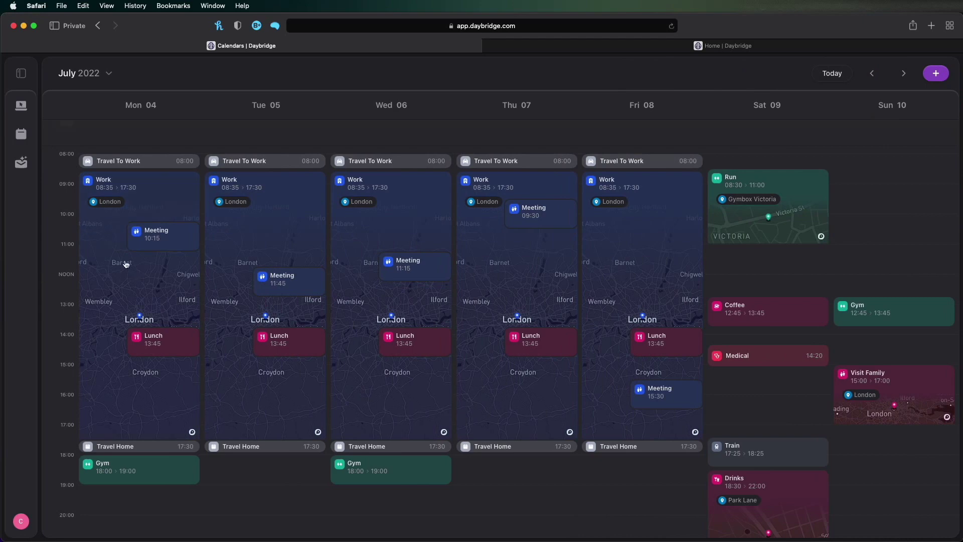
# Step: Set Work to Mute in the Layout settings so work blocks show faded
pyautogui.click(21, 106)
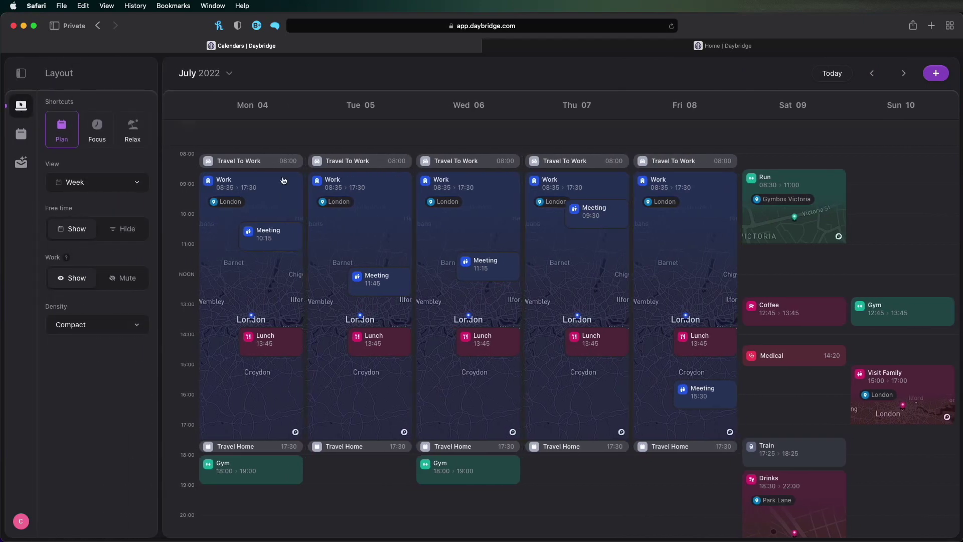
pyautogui.scroll(3, 360, 194)
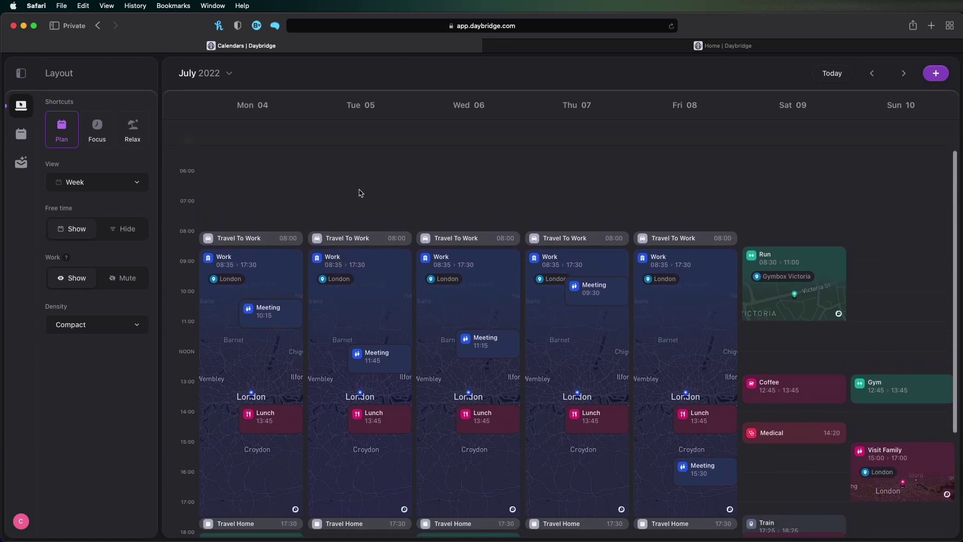
pyautogui.scroll(-3, 360, 193)
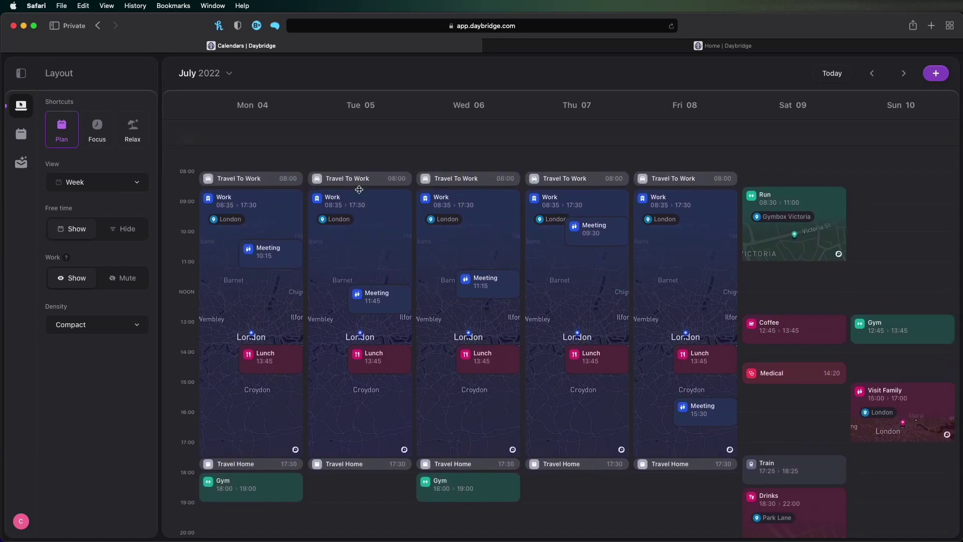
pyautogui.click(126, 281)
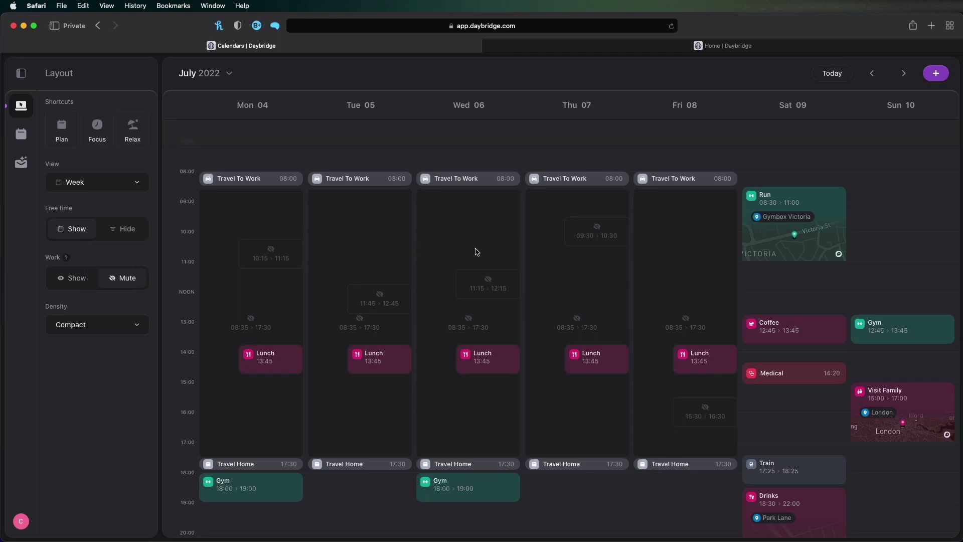
pyautogui.scroll(-2, 503, 361)
pyautogui.scroll(2, 504, 361)
pyautogui.scroll(-3, 770, 260)
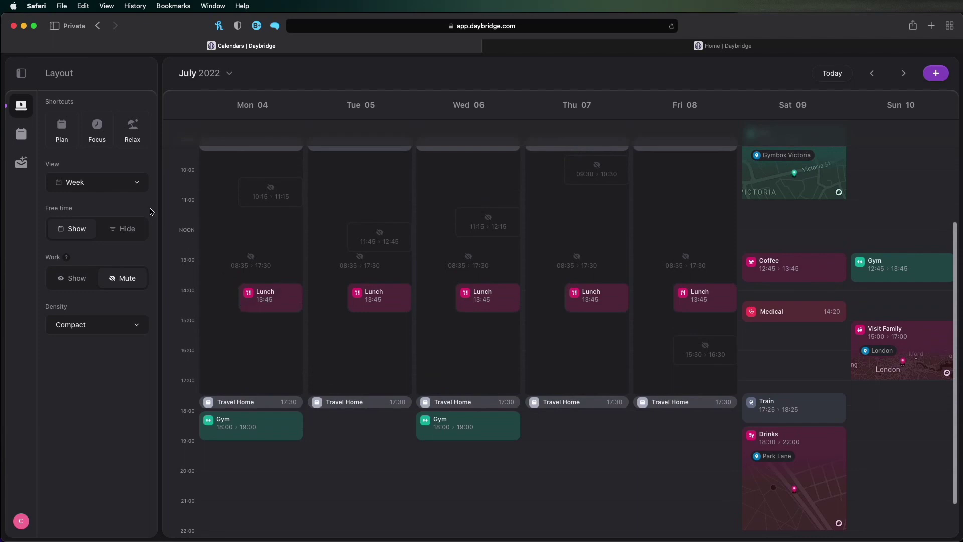
# Step: Change the view range to Weekdays, then to a single Day
pyautogui.click(124, 184)
pyautogui.click(117, 164)
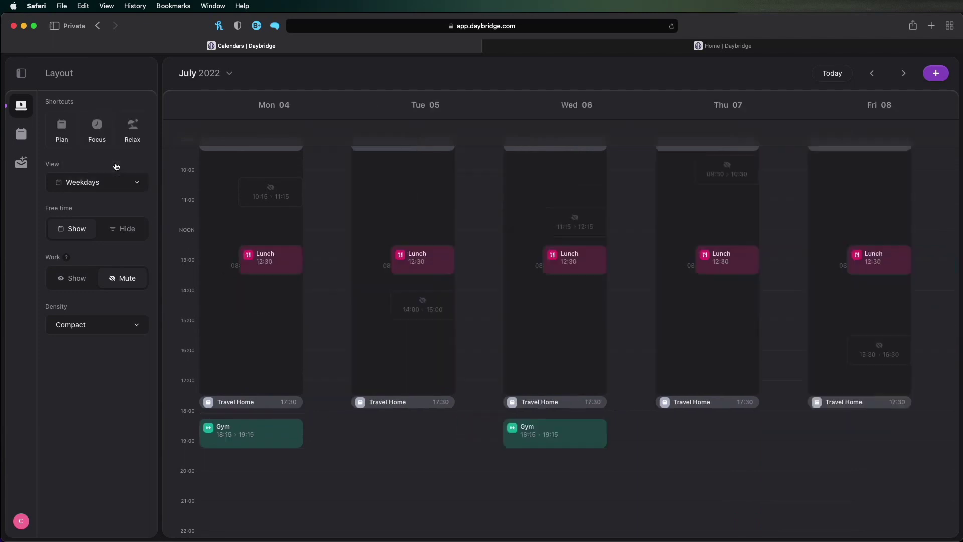
pyautogui.click(124, 179)
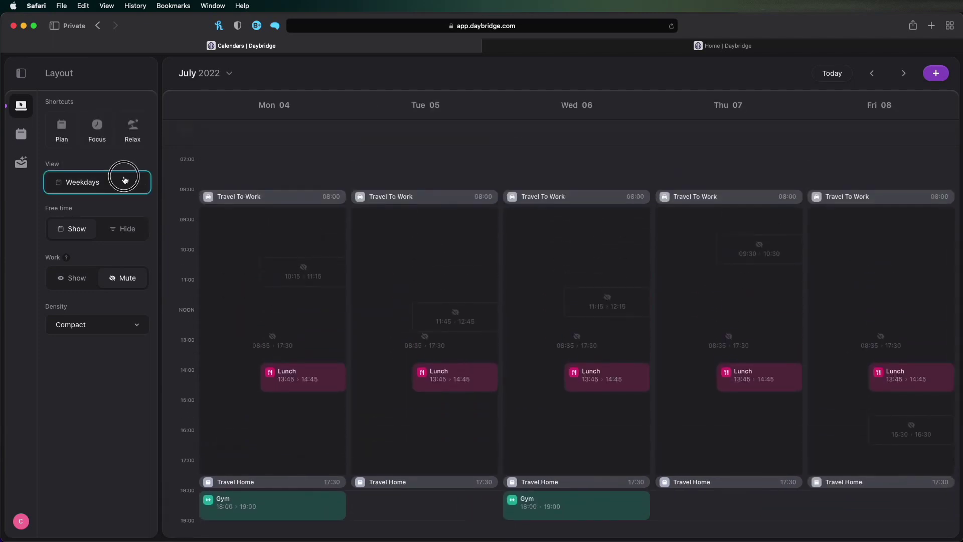
pyautogui.click(114, 143)
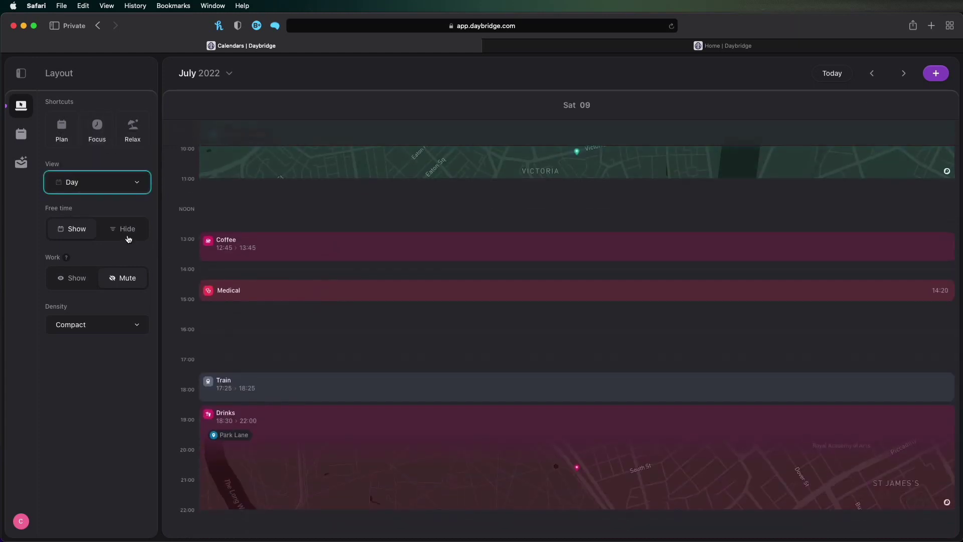
# Step: Hide free time, show Work again, and apply the Focus layout preset
pyautogui.click(129, 238)
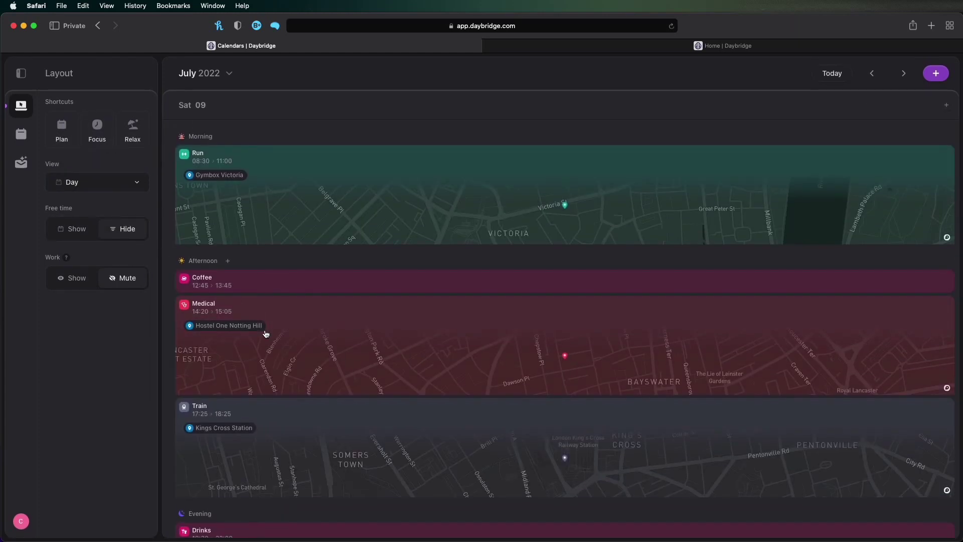
pyautogui.scroll(-3, 266, 334)
pyautogui.scroll(3, 266, 333)
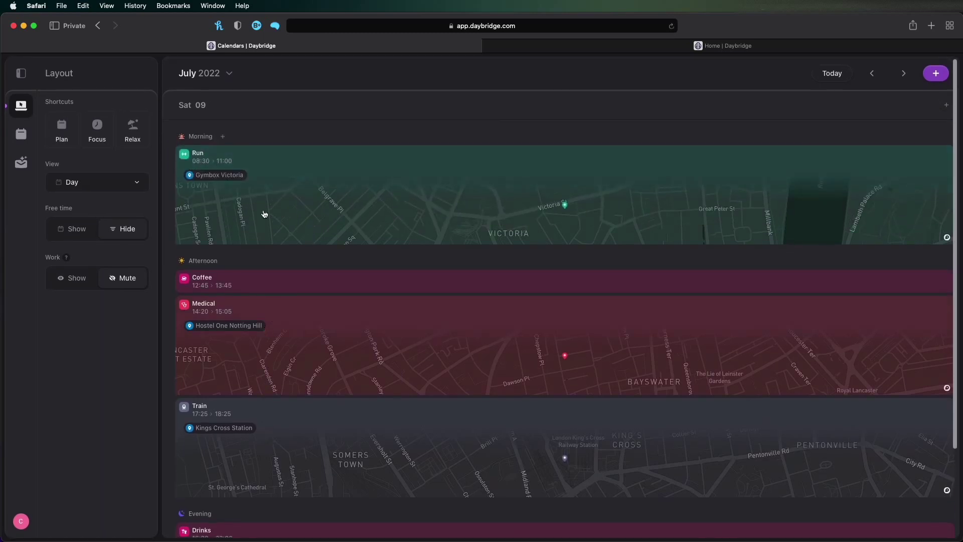
pyautogui.click(65, 281)
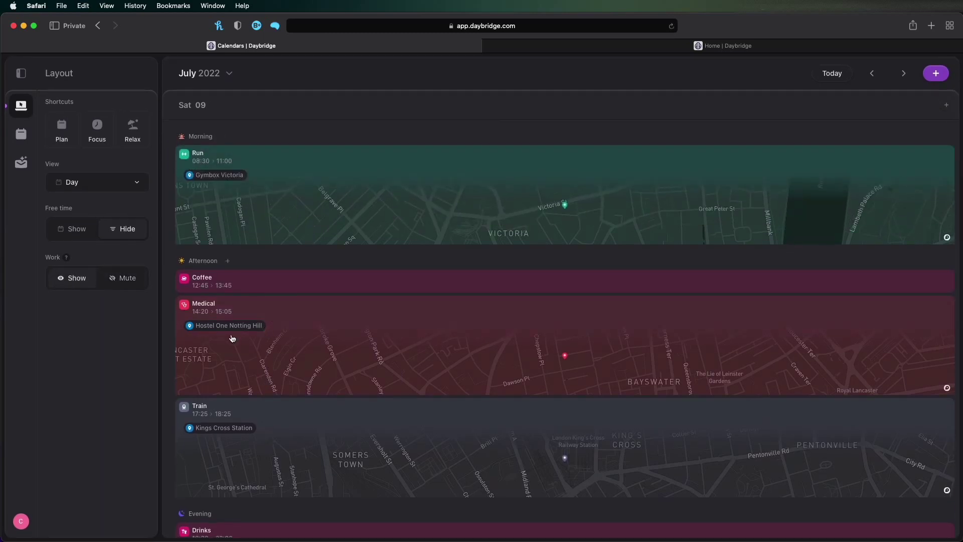
pyautogui.scroll(-3, 232, 339)
pyautogui.scroll(3, 232, 339)
pyautogui.click(98, 140)
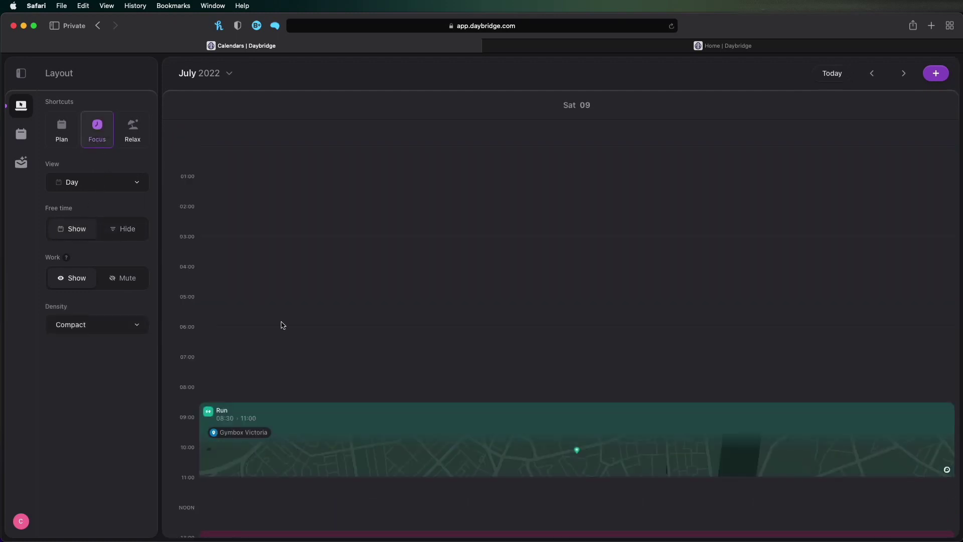
# Step: Step back from Saturday to Thursday 07 in the single-day view
pyautogui.scroll(-3, 298, 365)
pyautogui.scroll(-5, 298, 366)
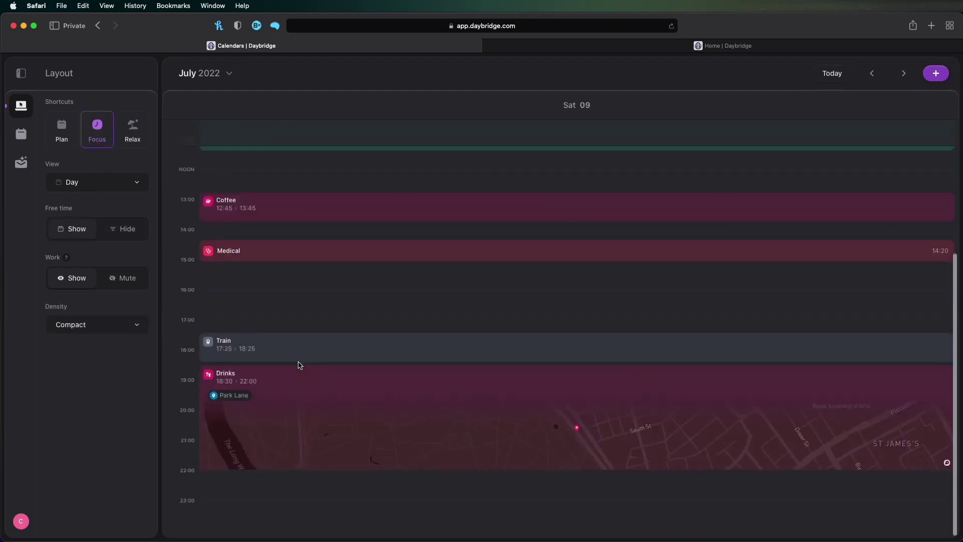
pyautogui.scroll(10, 299, 366)
pyautogui.click(877, 74)
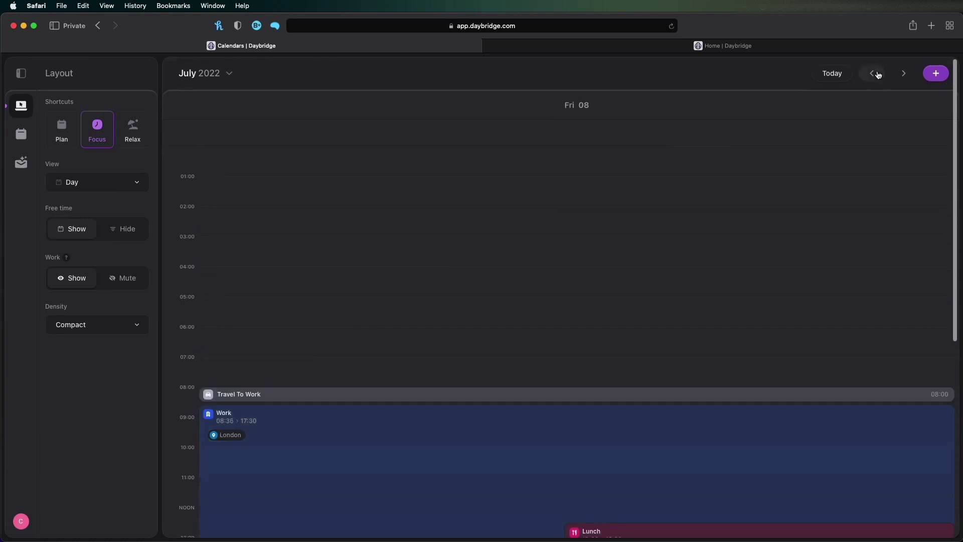
pyautogui.click(876, 74)
pyautogui.scroll(-3, 502, 381)
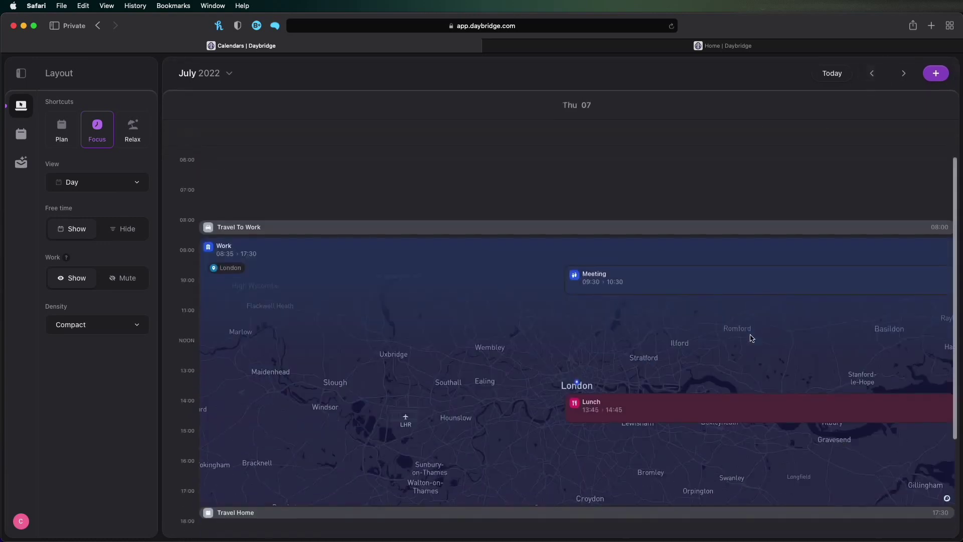
pyautogui.scroll(-4, 228, 400)
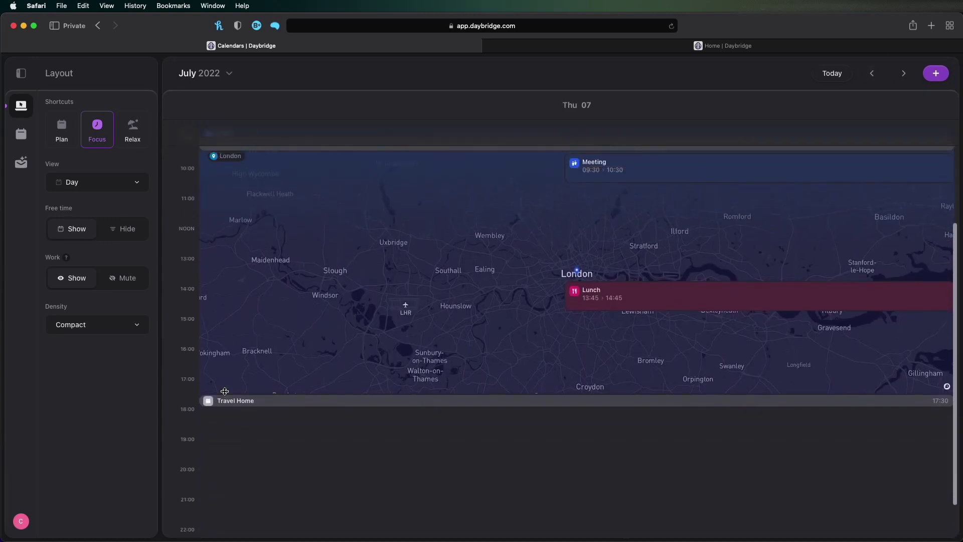
# Step: Switch the view to three days, then back to the full week
pyautogui.click(103, 188)
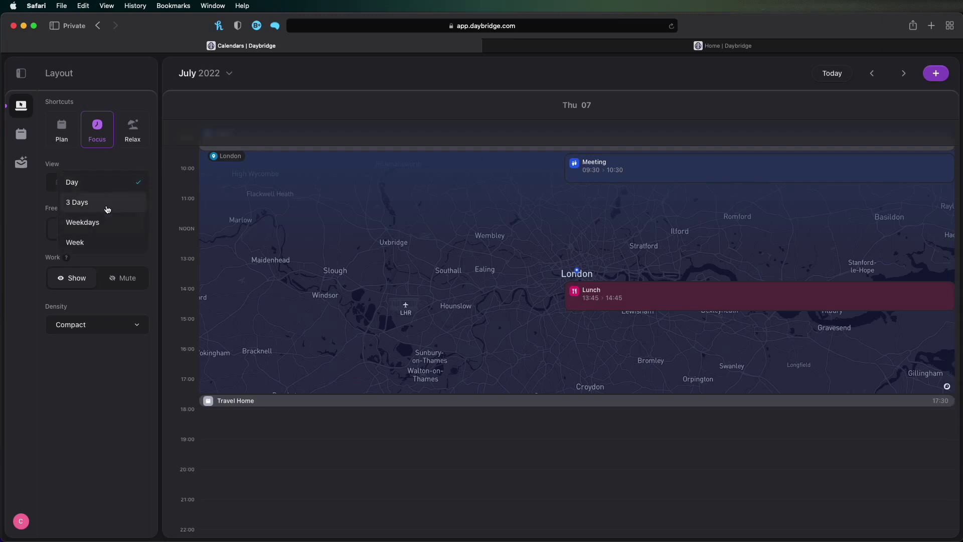
pyautogui.click(105, 200)
pyautogui.scroll(3, 344, 253)
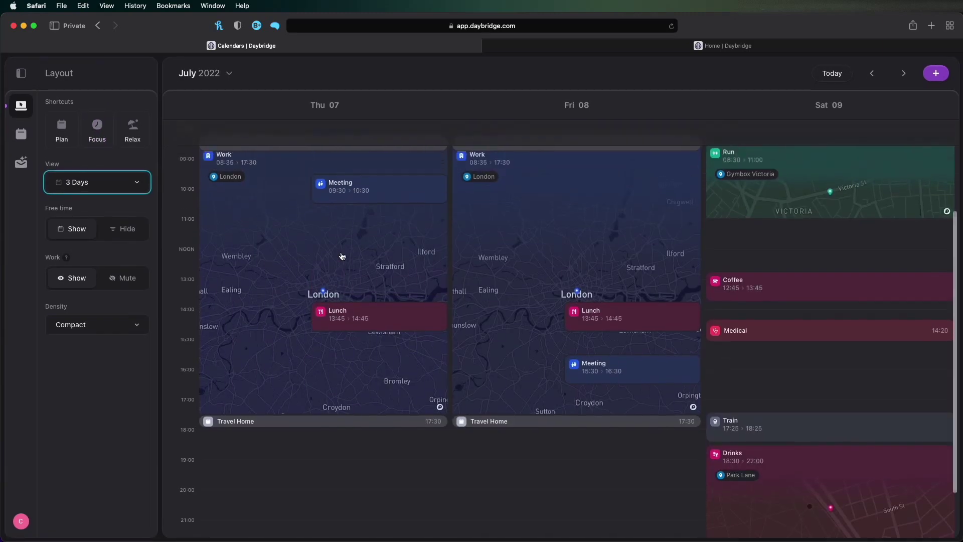
pyautogui.scroll(-3, 770, 359)
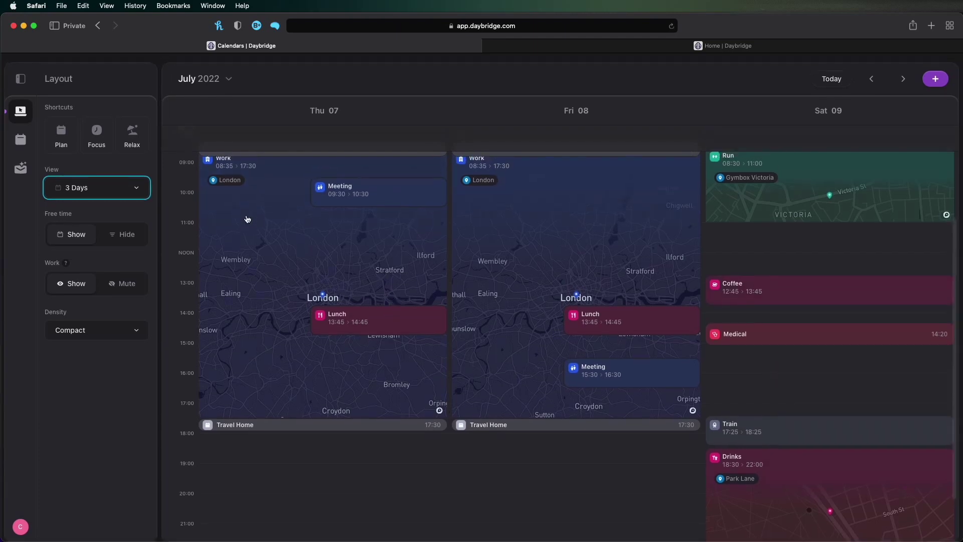
pyautogui.click(114, 189)
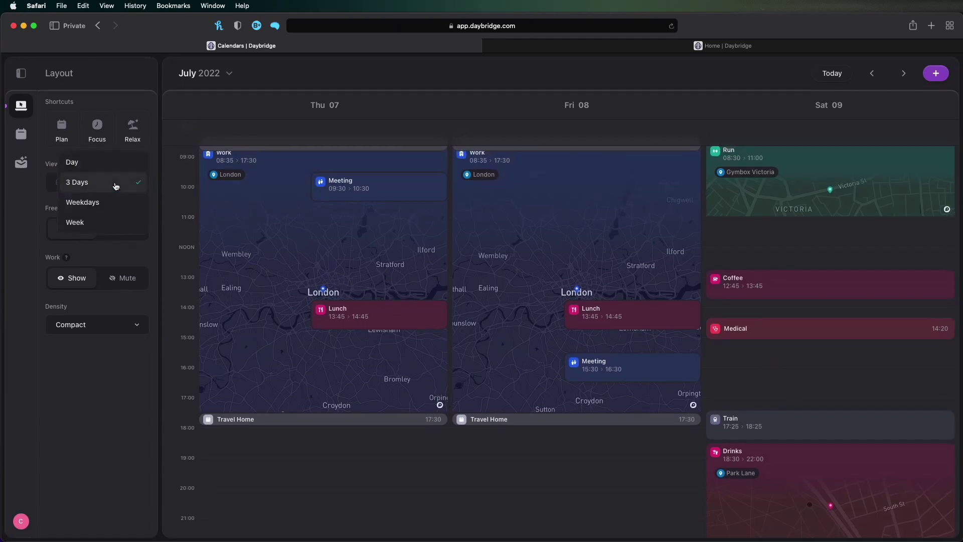
pyautogui.click(111, 221)
pyautogui.scroll(5, 284, 272)
pyautogui.scroll(-1, 284, 272)
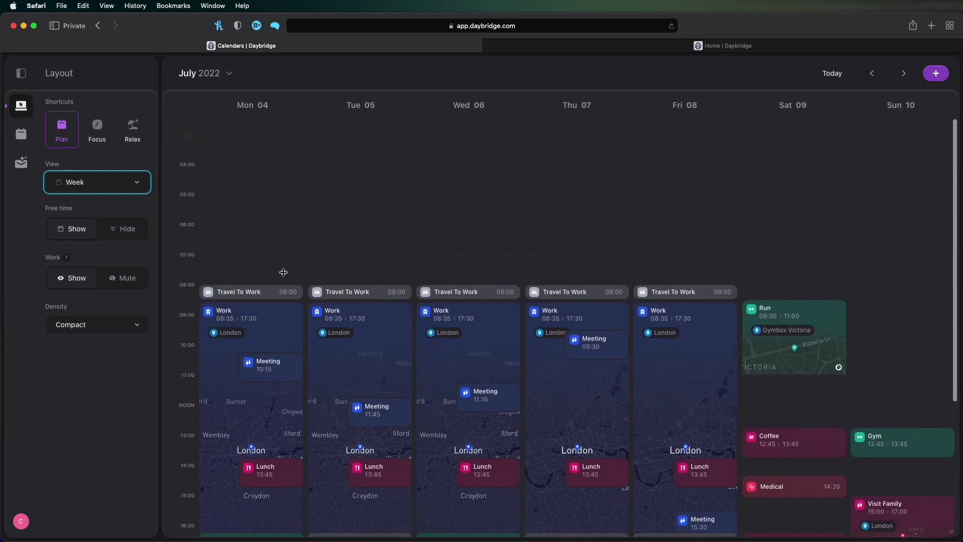
# Step: Apply the focused single-day layout, then show the whole week again
pyautogui.click(108, 137)
pyautogui.scroll(-5, 199, 240)
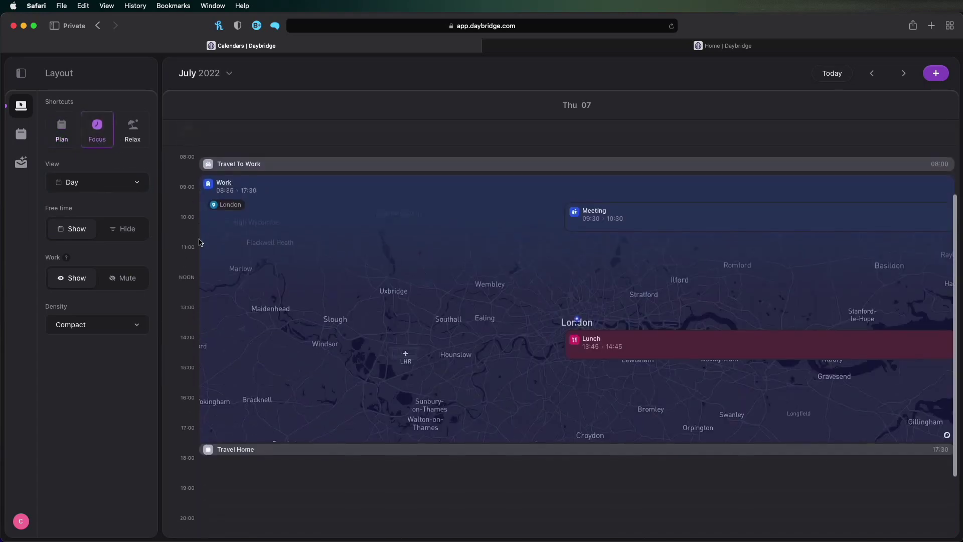
pyautogui.click(126, 184)
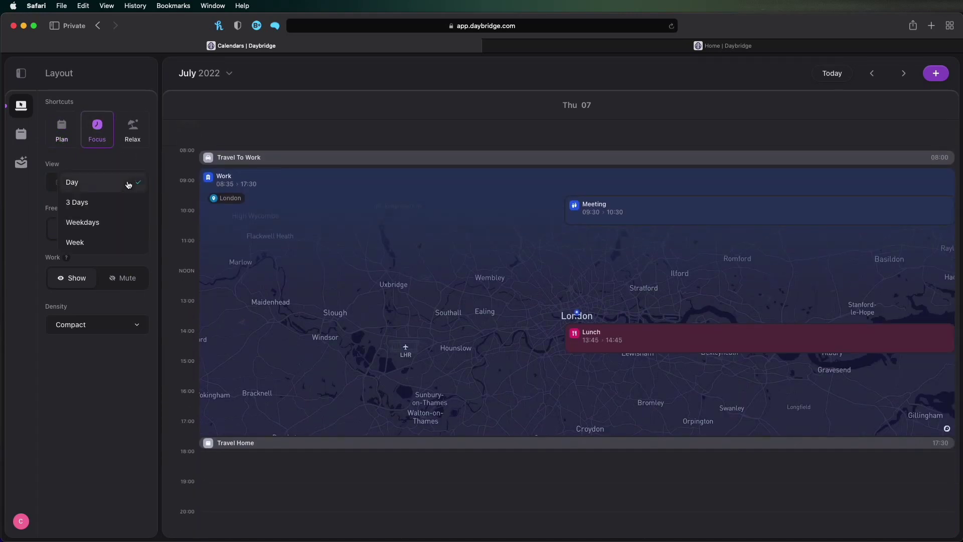
pyautogui.click(108, 240)
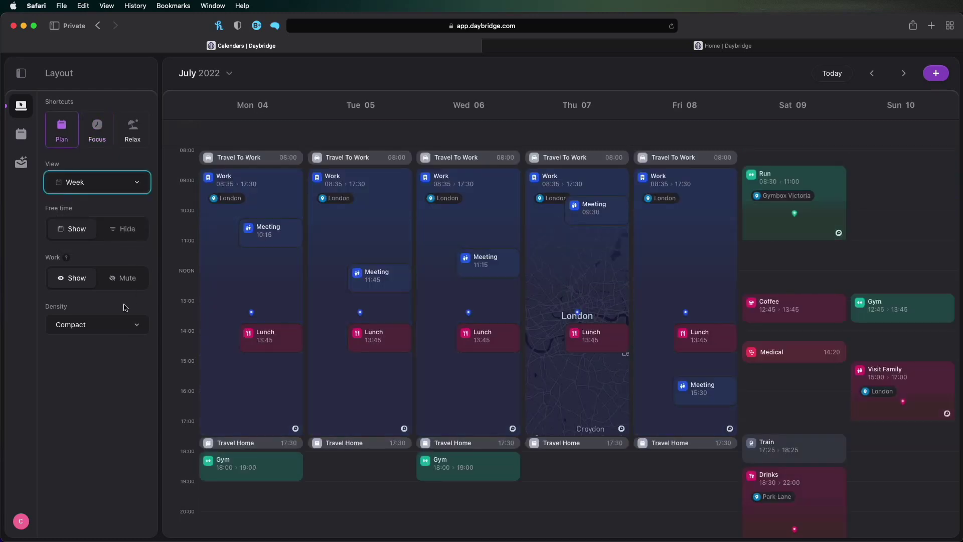
pyautogui.click(121, 327)
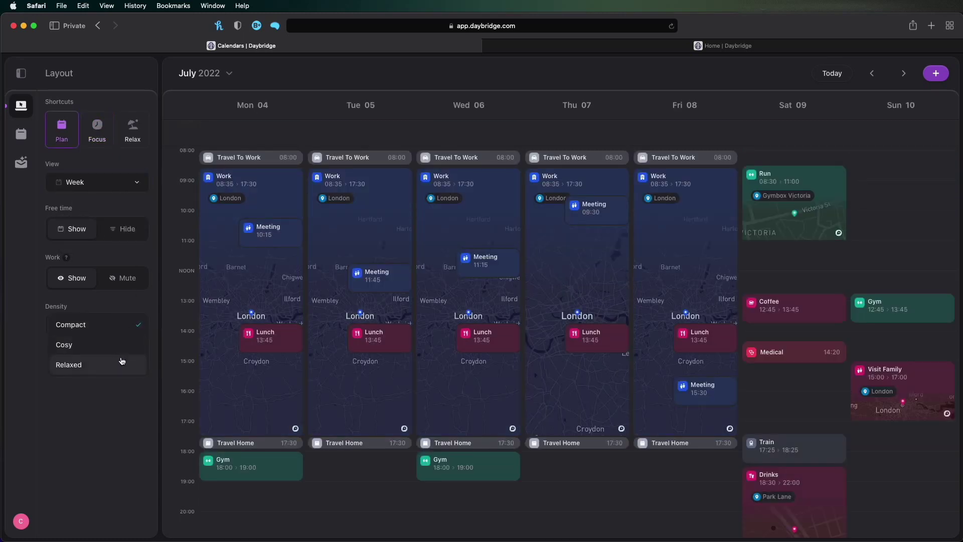
pyautogui.click(121, 350)
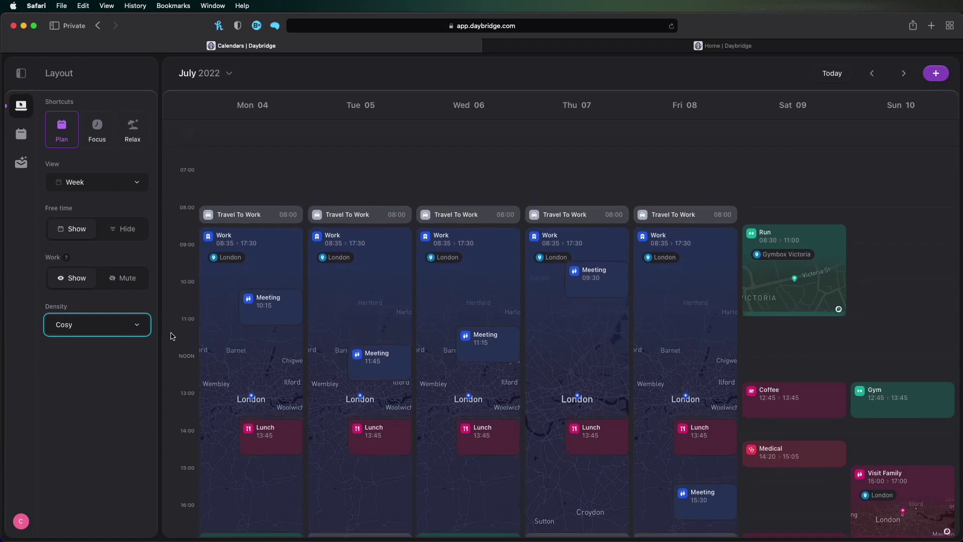
pyautogui.click(133, 333)
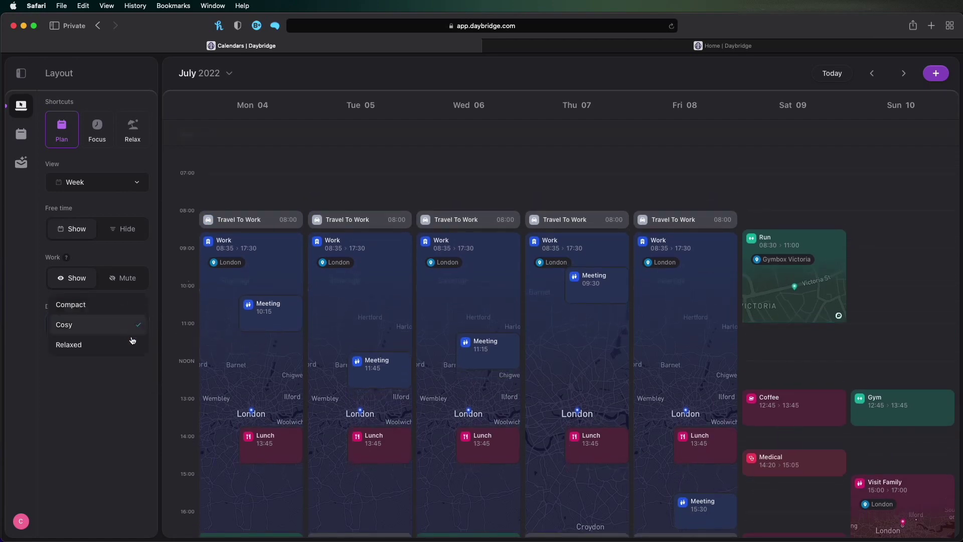
pyautogui.click(131, 344)
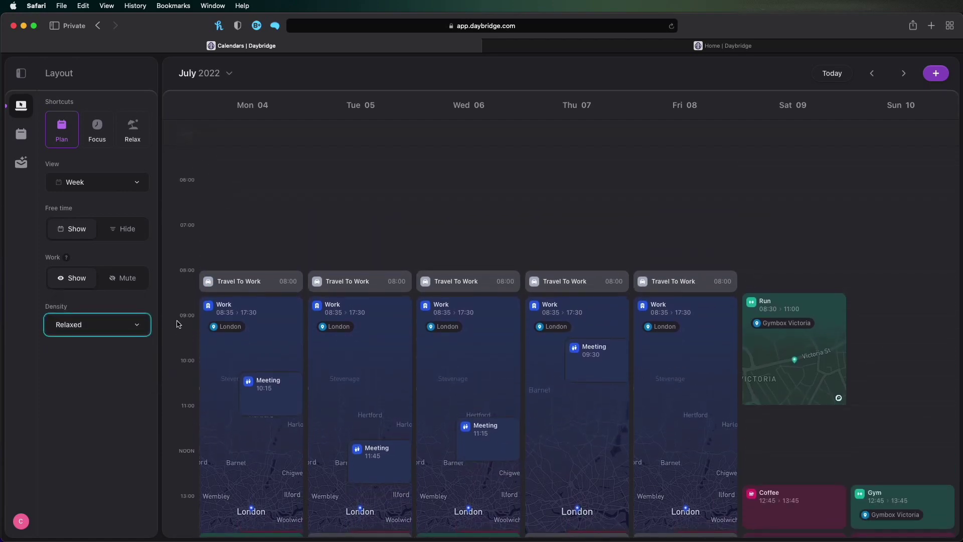
pyautogui.scroll(-7, 179, 323)
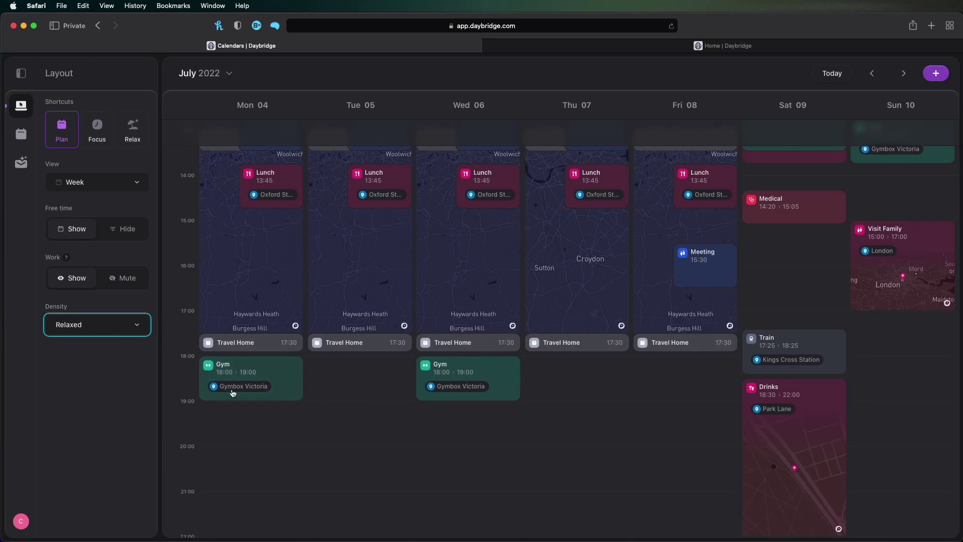
pyautogui.scroll(-4, 535, 486)
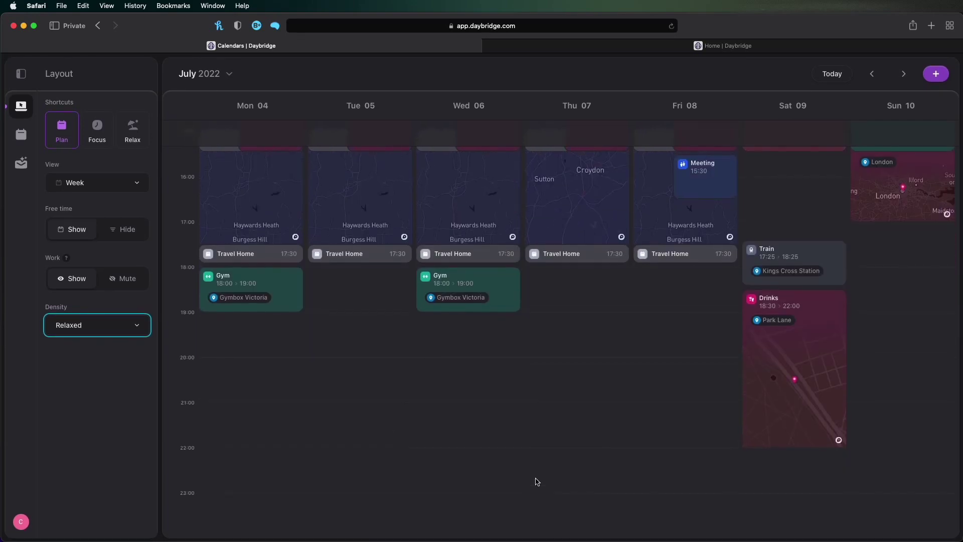
pyautogui.scroll(5, 536, 481)
pyautogui.scroll(10, 568, 423)
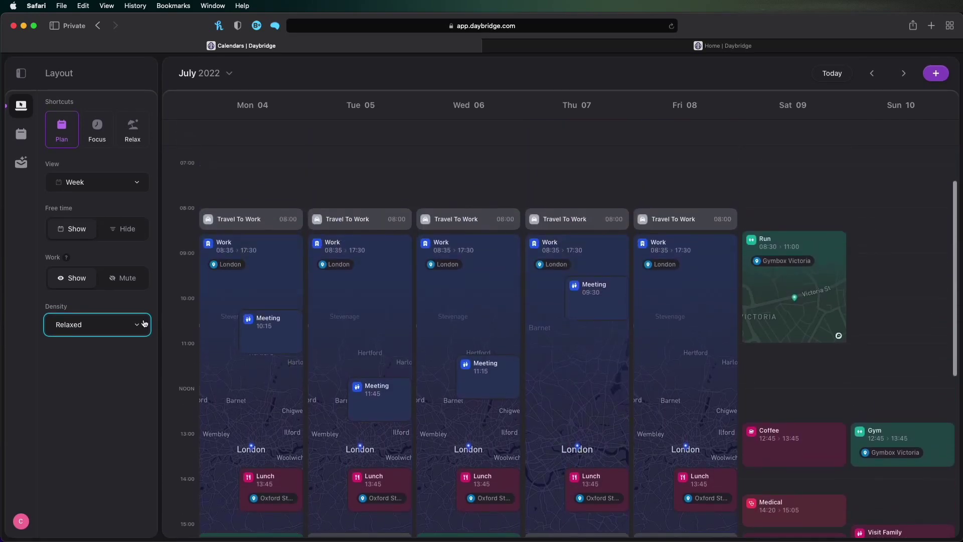
pyautogui.click(117, 331)
pyautogui.click(94, 283)
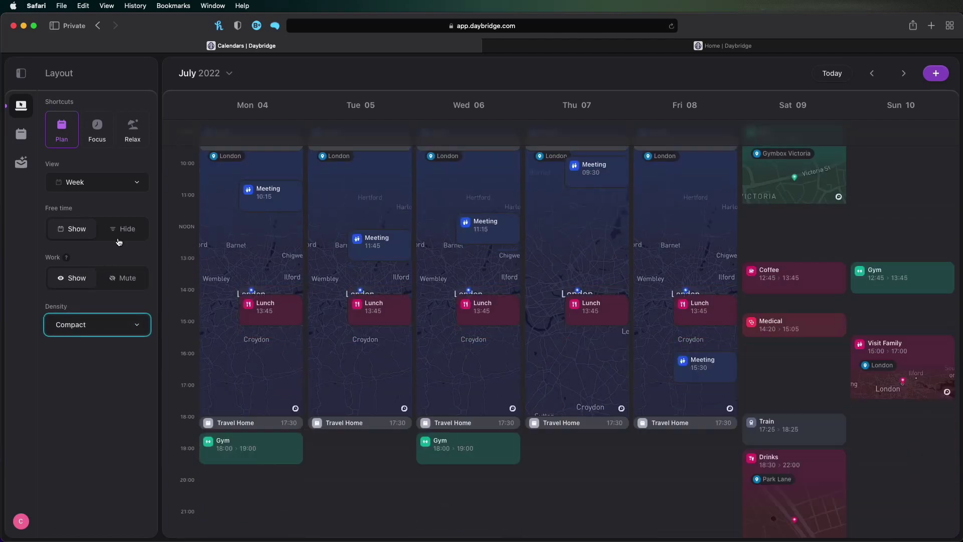
pyautogui.click(129, 131)
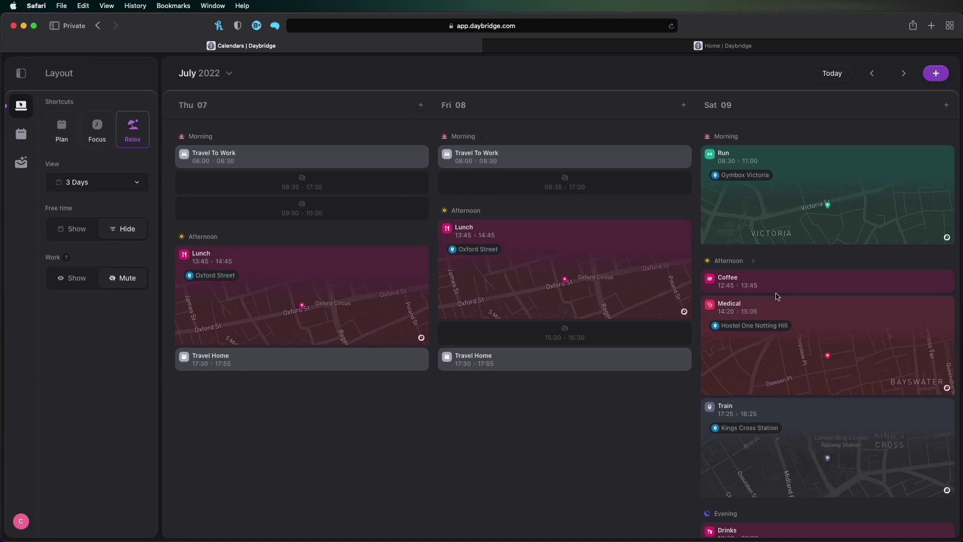
# Step: Show free time, turning Thu 7–Sat 9 July into an hourly timeline
pyautogui.scroll(-5, 804, 300)
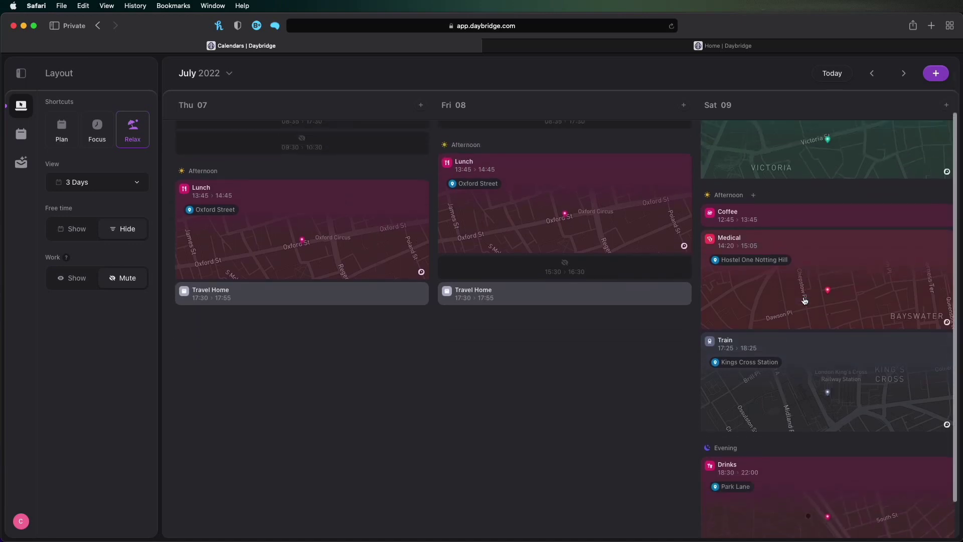
pyautogui.scroll(2, 805, 296)
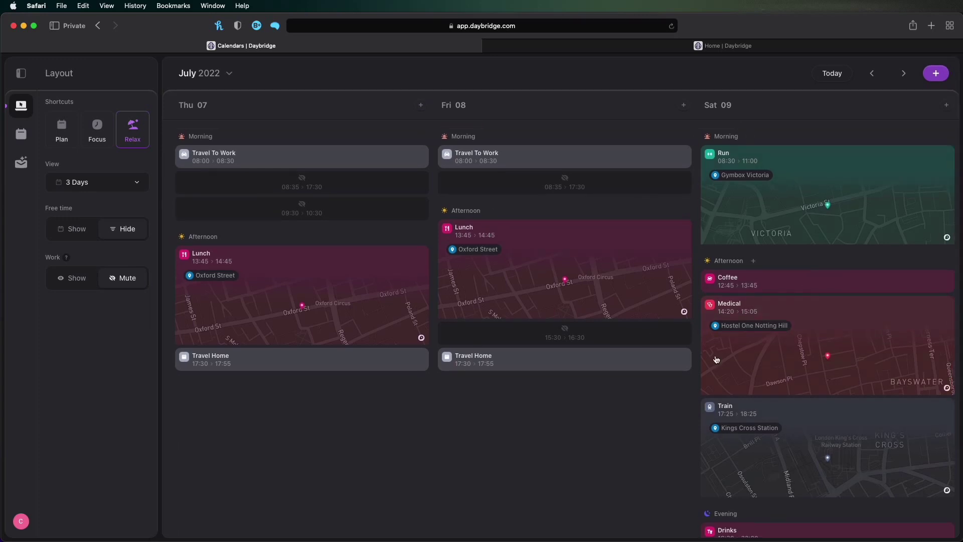
pyautogui.click(81, 230)
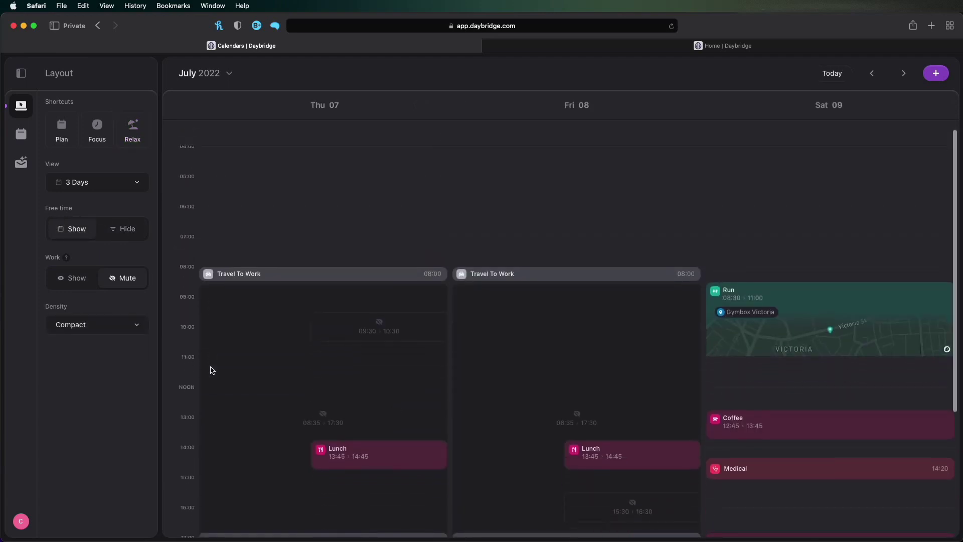
# Step: Switch the View dropdown to Week to show the full 4–10 July week
pyautogui.scroll(-5, 209, 371)
pyautogui.scroll(3, 210, 371)
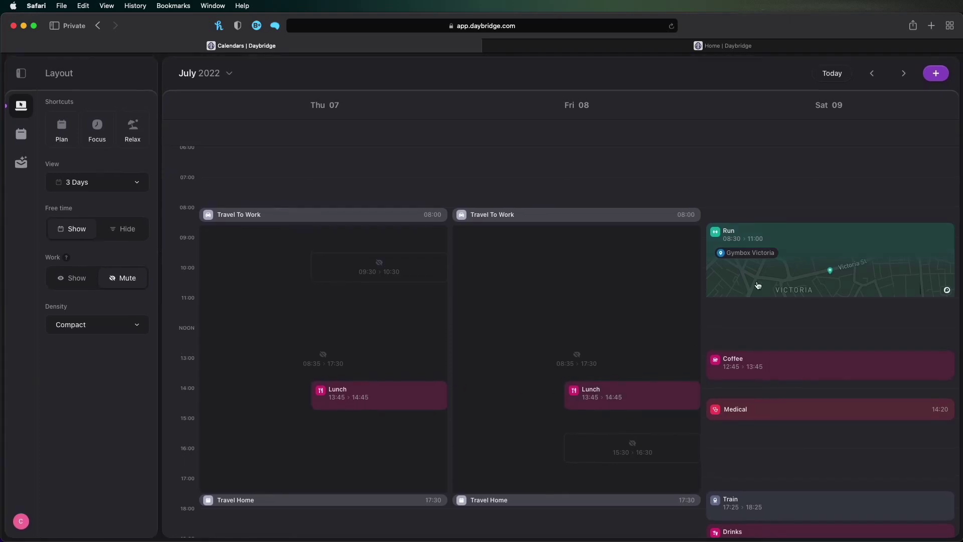
pyautogui.scroll(-5, 578, 451)
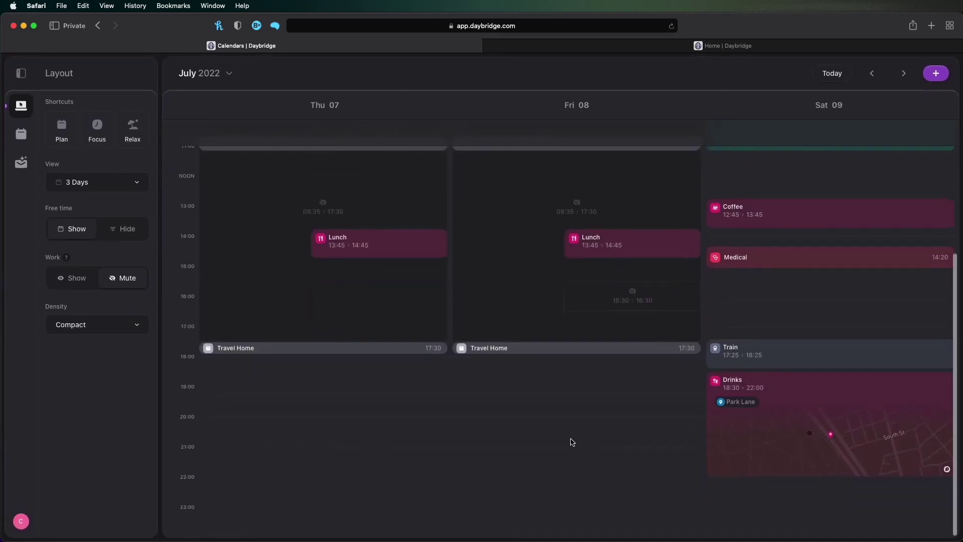
pyautogui.scroll(2, 572, 441)
pyautogui.click(65, 188)
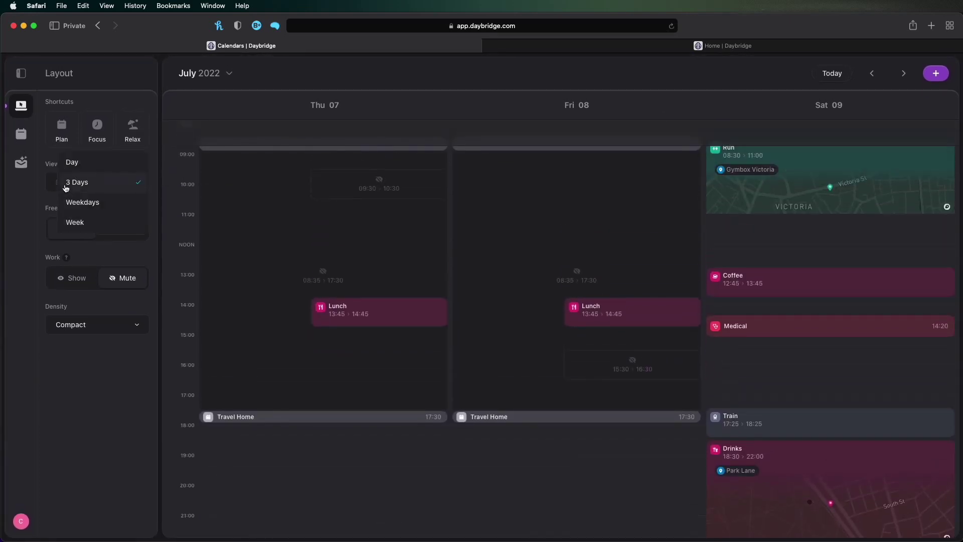
pyautogui.click(75, 222)
# Step: Set Work events to show again in the week
pyautogui.scroll(2, 391, 312)
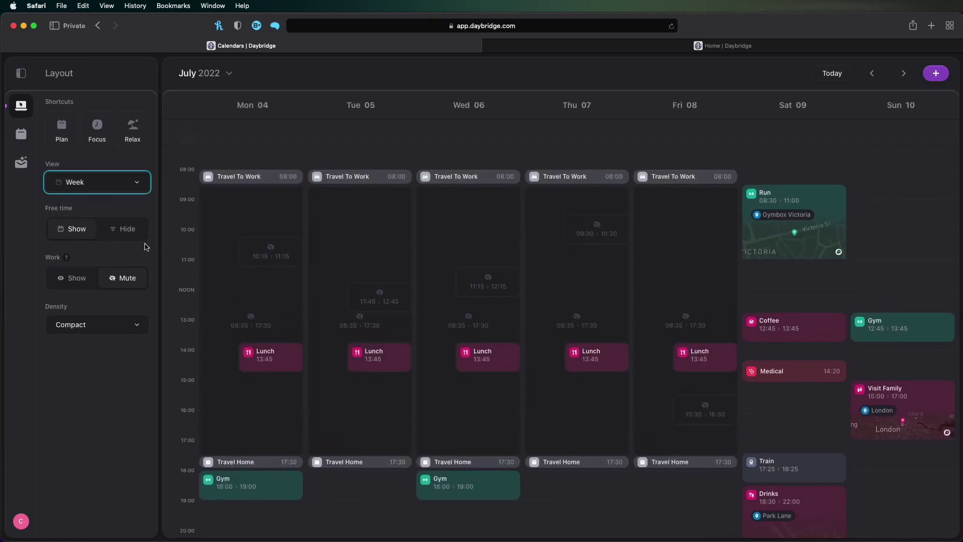
pyautogui.click(75, 277)
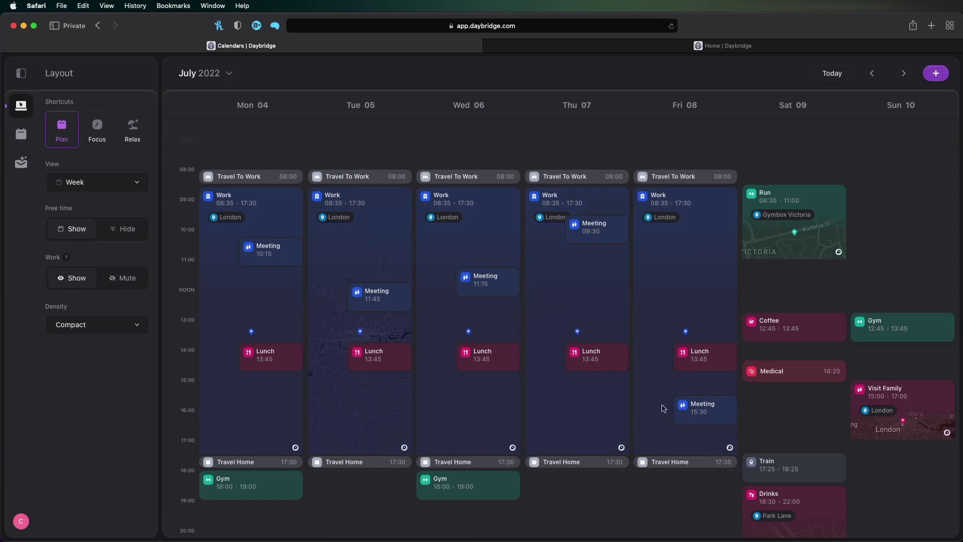
pyautogui.scroll(-2, 667, 389)
pyautogui.scroll(-2, 667, 389)
pyautogui.scroll(3, 667, 389)
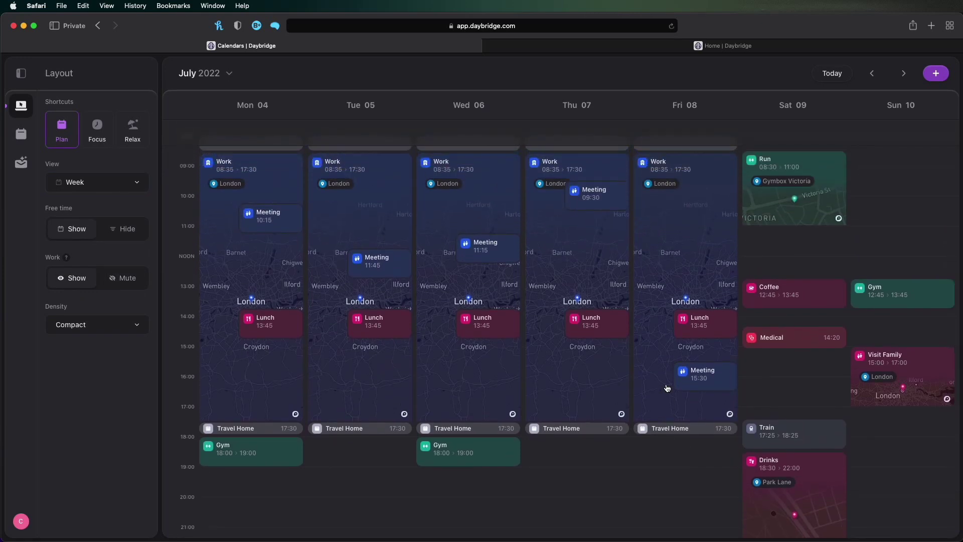
pyautogui.scroll(2, 667, 388)
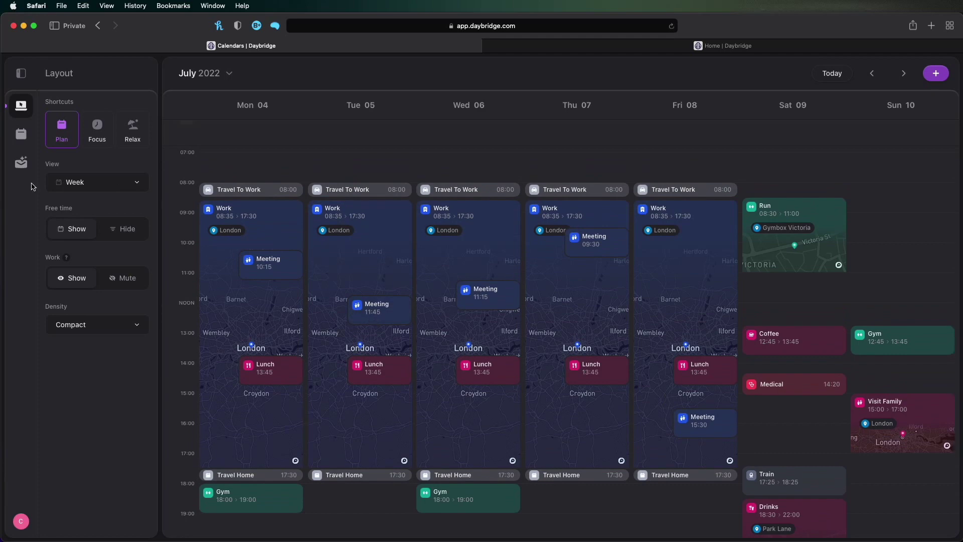
# Step: In the calendars list, hide Work while keeping Personal, Workout and Birthdays visible
pyautogui.click(16, 135)
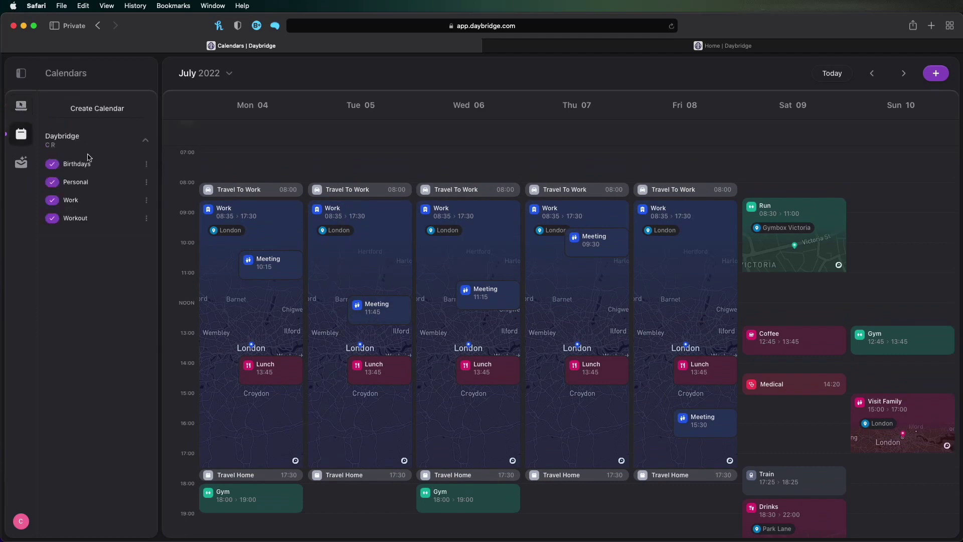
pyautogui.click(84, 203)
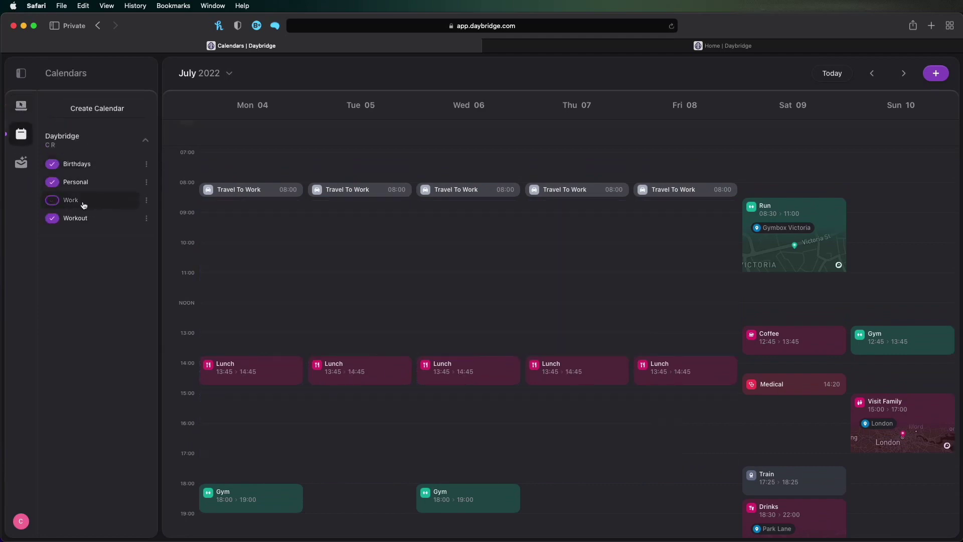
pyautogui.click(76, 184)
pyautogui.click(76, 184)
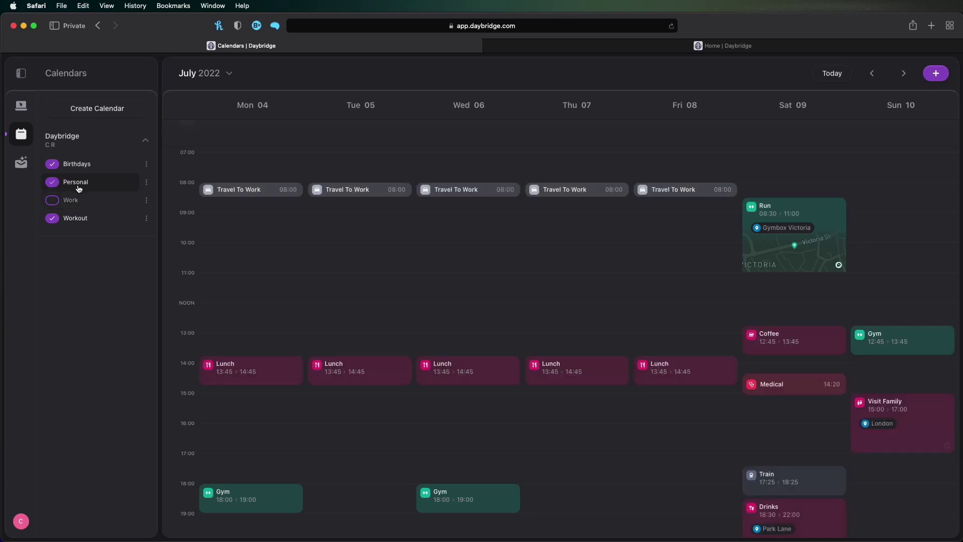
pyautogui.click(70, 218)
pyautogui.click(70, 215)
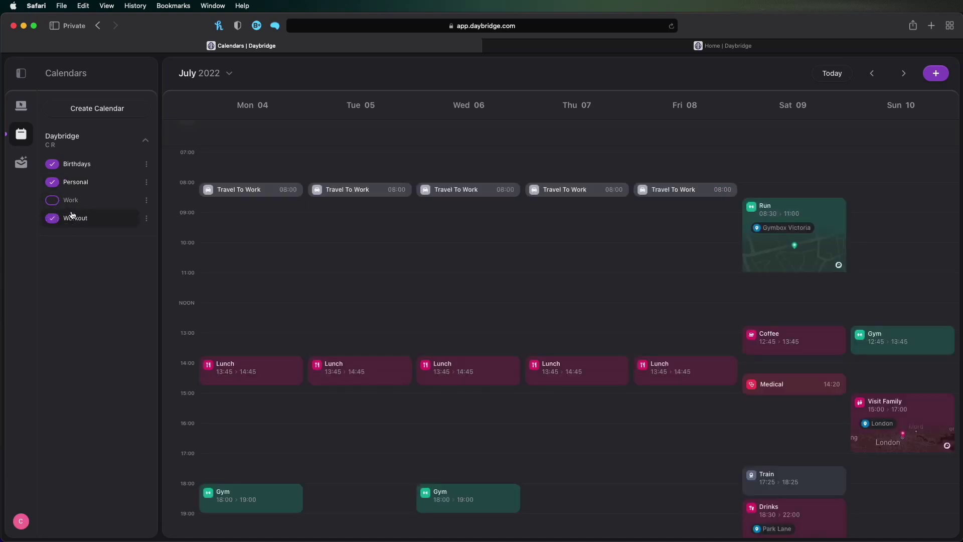
pyautogui.click(86, 172)
pyautogui.click(86, 169)
# Step: Create a calendar named Youtube, then begin a new event on Sunday 10 July
pyautogui.click(132, 109)
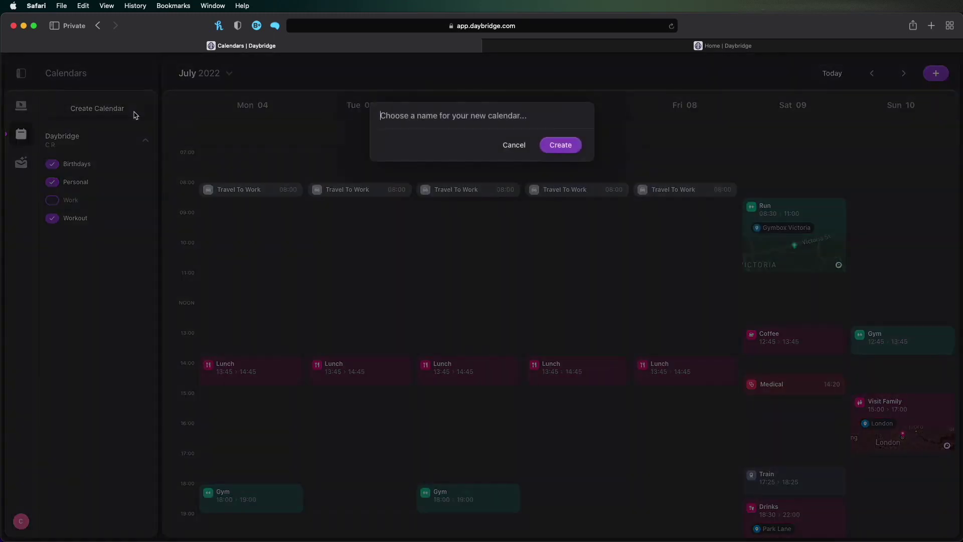
pyautogui.write('Youtube')
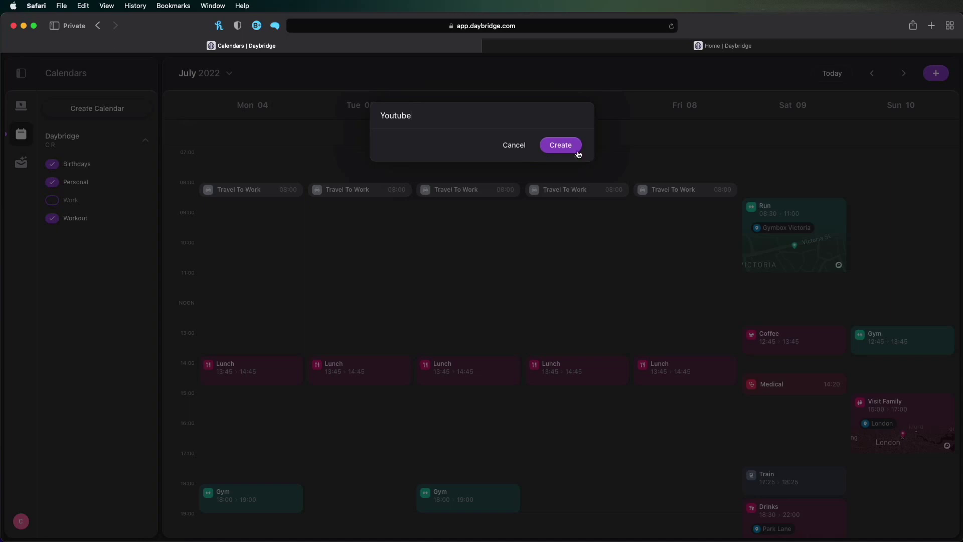
pyautogui.click(576, 150)
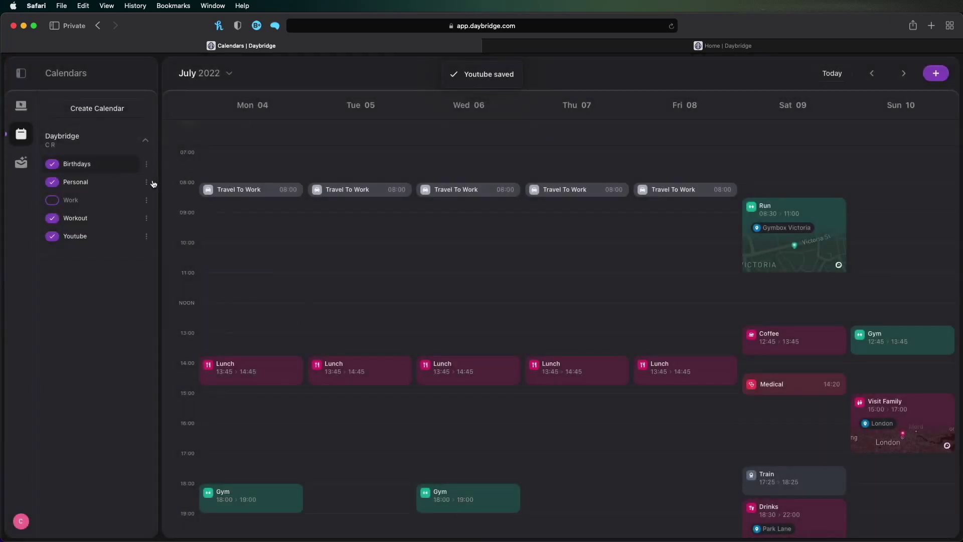
pyautogui.scroll(-2, 318, 310)
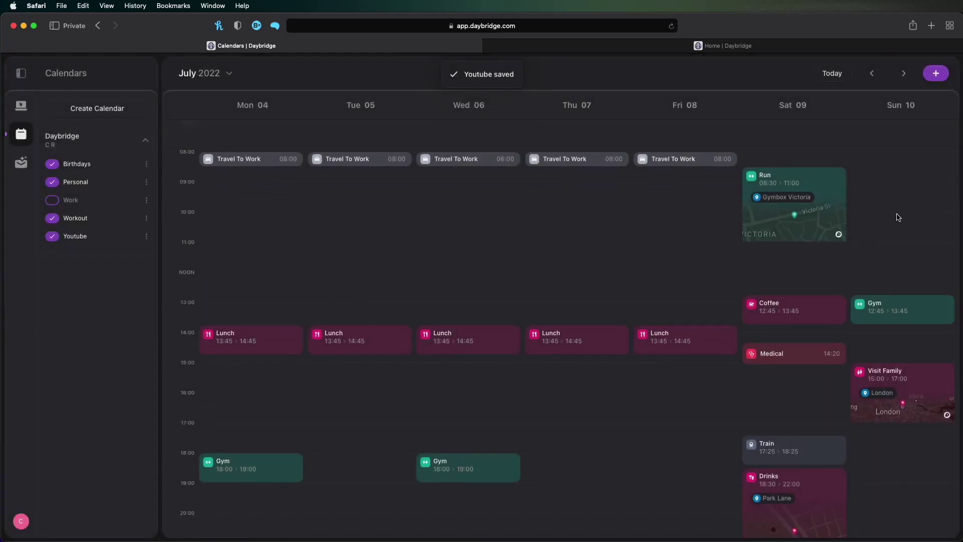
pyautogui.click(898, 217)
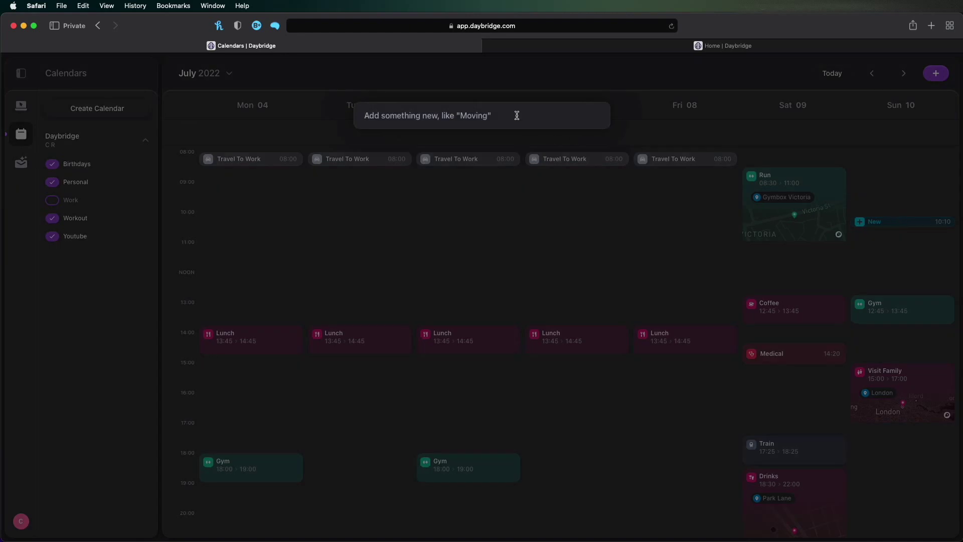
# Step: Add the Sunday event 'Makle Video' ending at 11:30
pyautogui.write('Makle Vide')
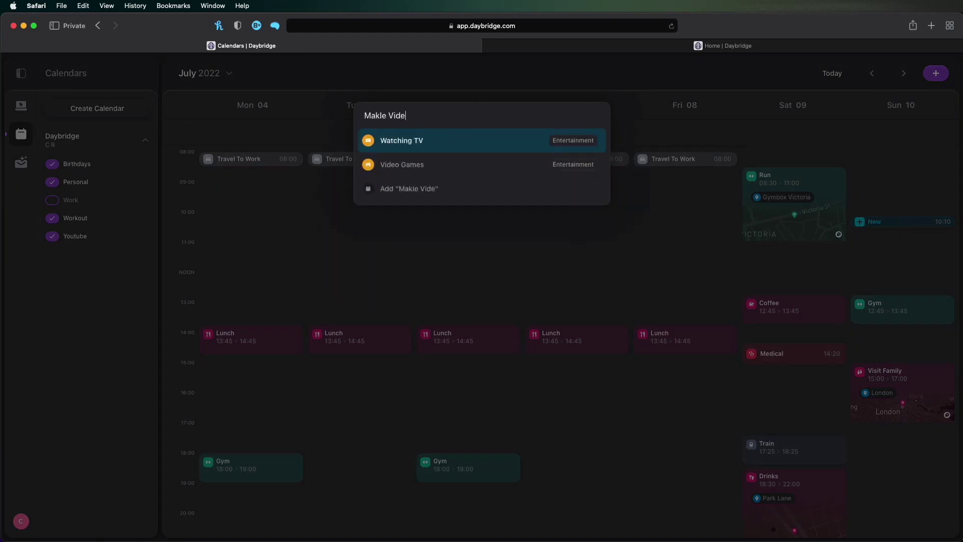
pyautogui.write('o')
pyautogui.click(437, 189)
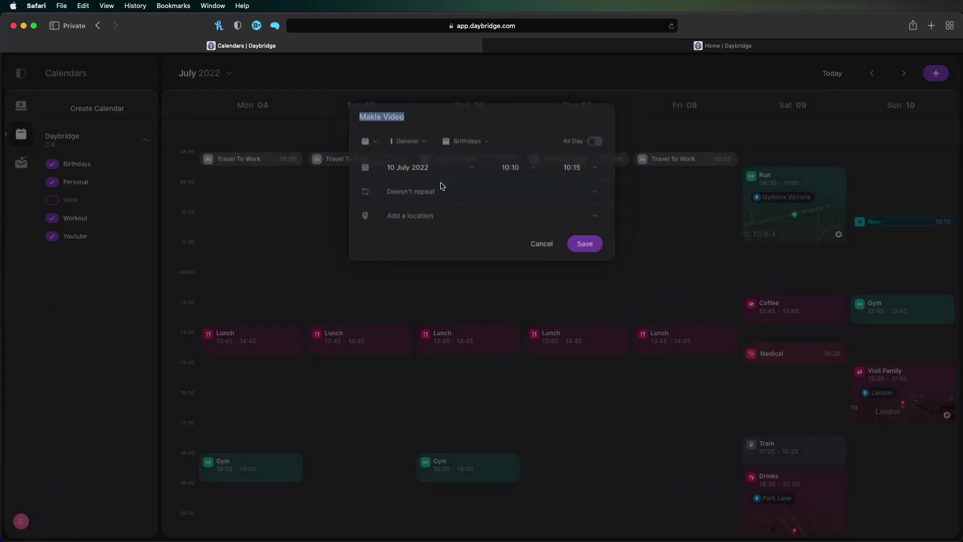
pyautogui.click(574, 167)
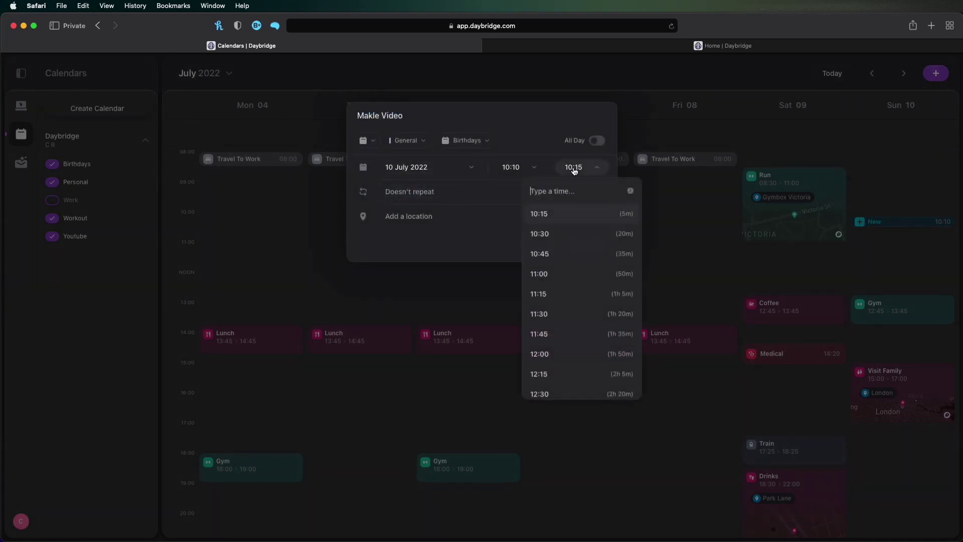
pyautogui.click(550, 321)
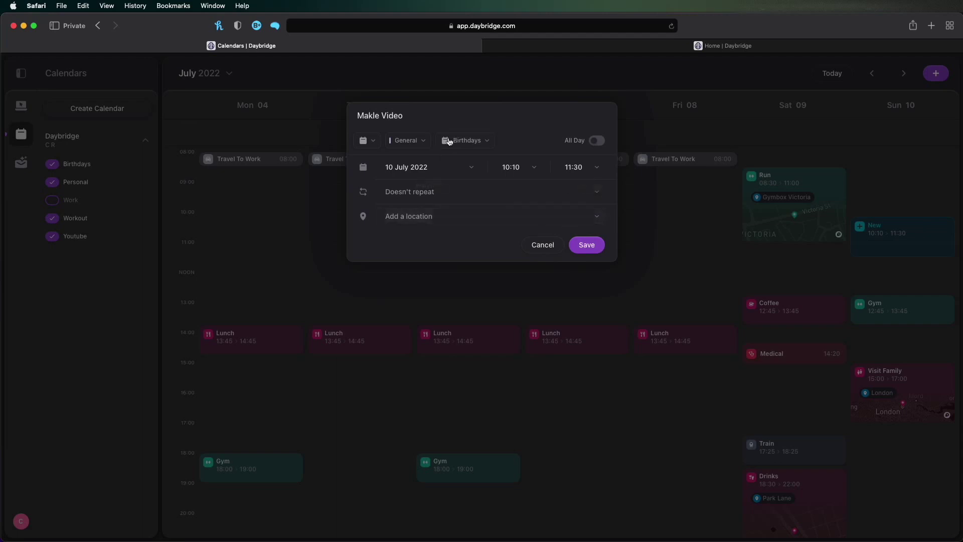
# Step: Assign Makle Video to the Youtube calendar with the Hobbies category
pyautogui.click(471, 146)
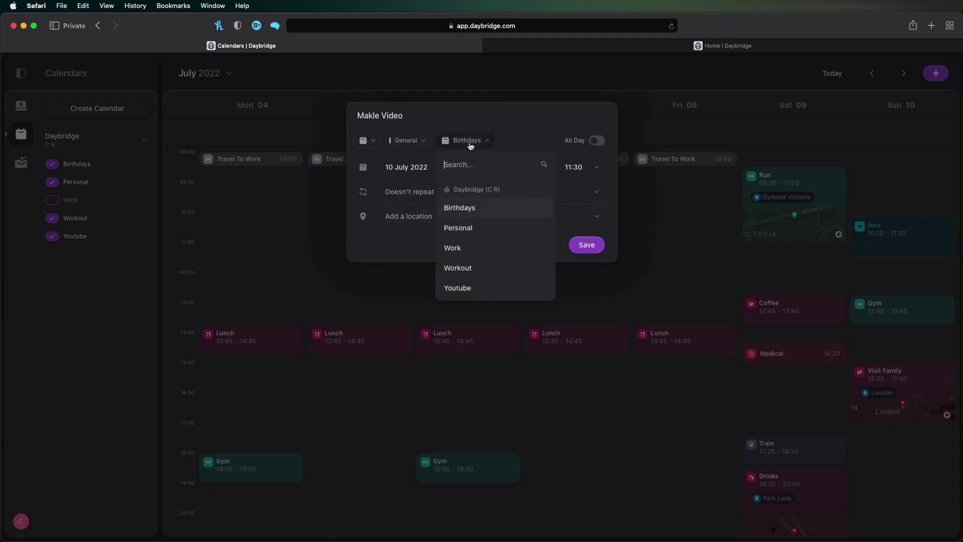
pyautogui.click(480, 289)
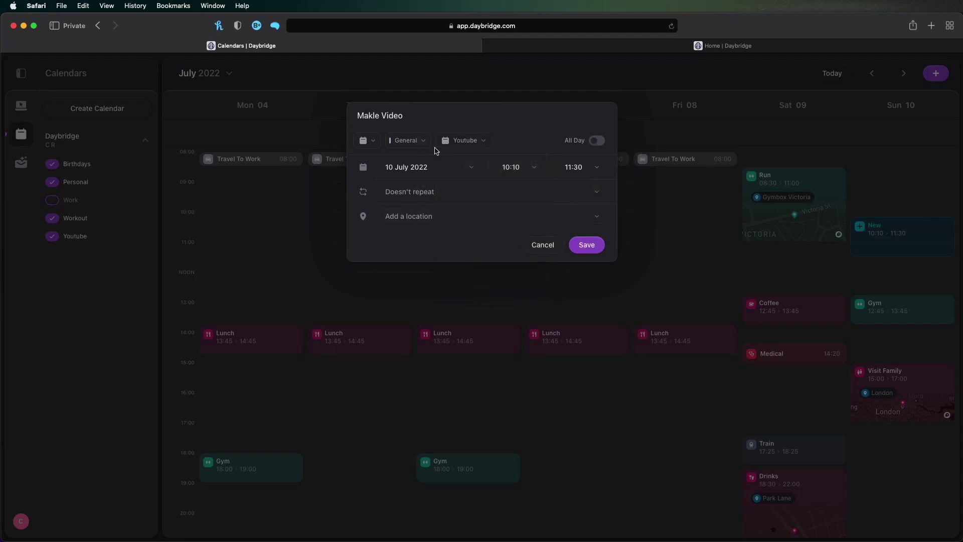
pyautogui.click(420, 141)
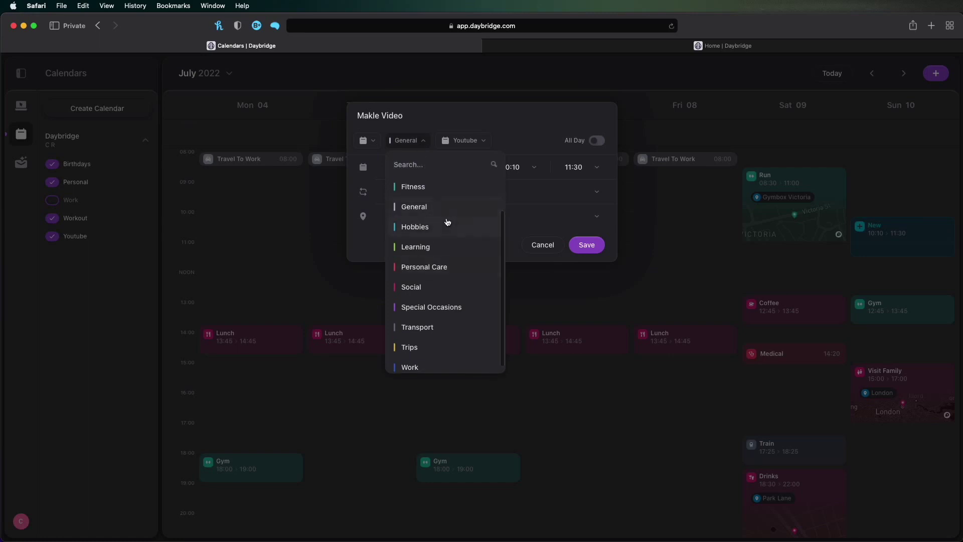
pyautogui.click(447, 221)
# Step: Give Makle Video the play icon from the last icon group and save the event
pyautogui.click(368, 142)
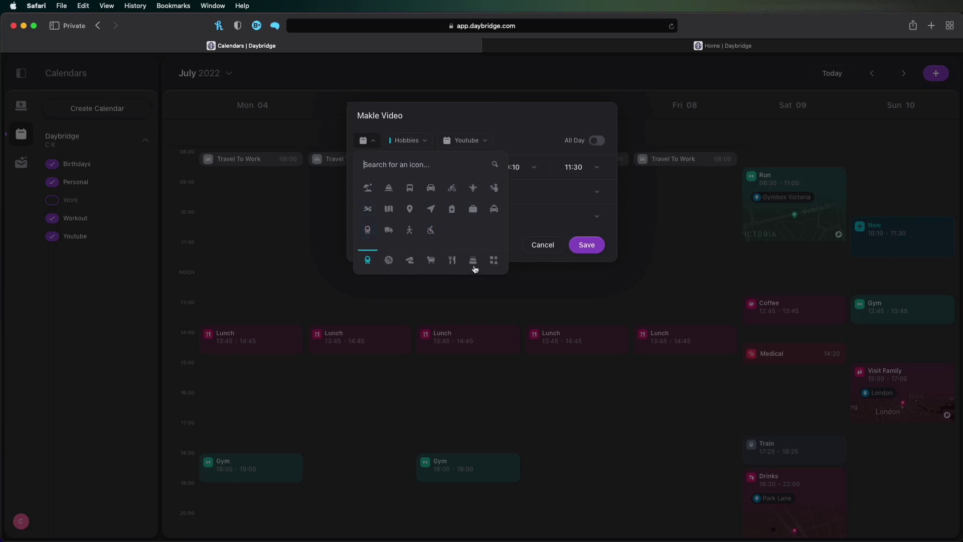
pyautogui.click(493, 260)
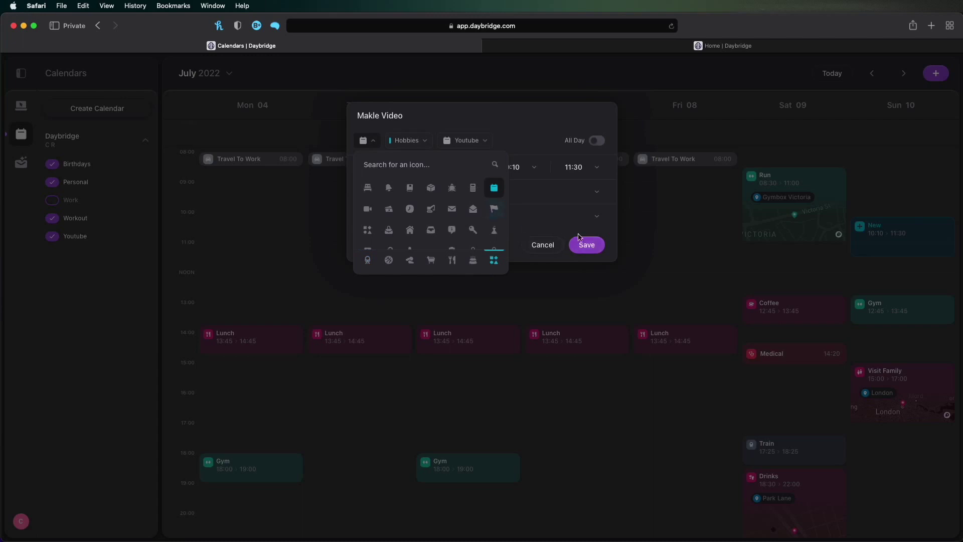
pyautogui.scroll(-3, 451, 216)
pyautogui.click(407, 216)
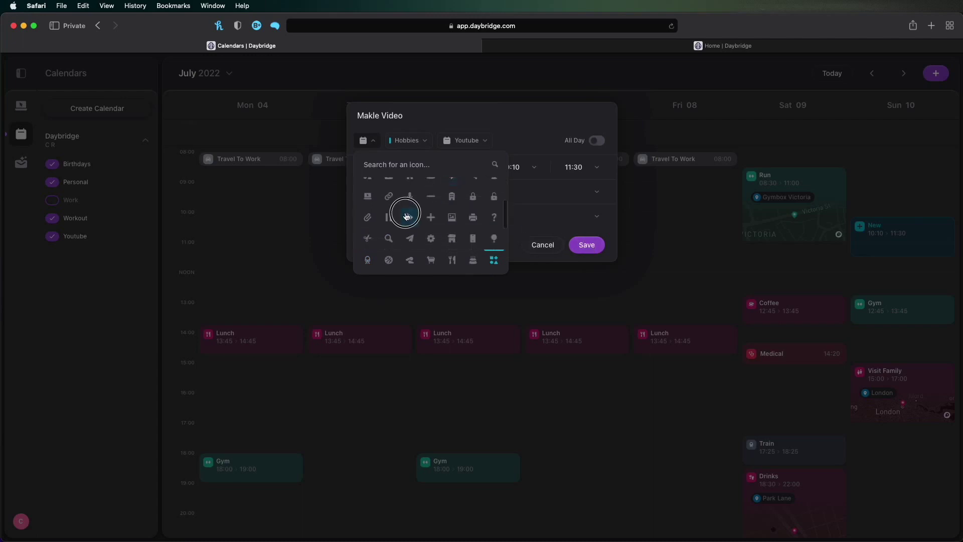
pyautogui.click(590, 247)
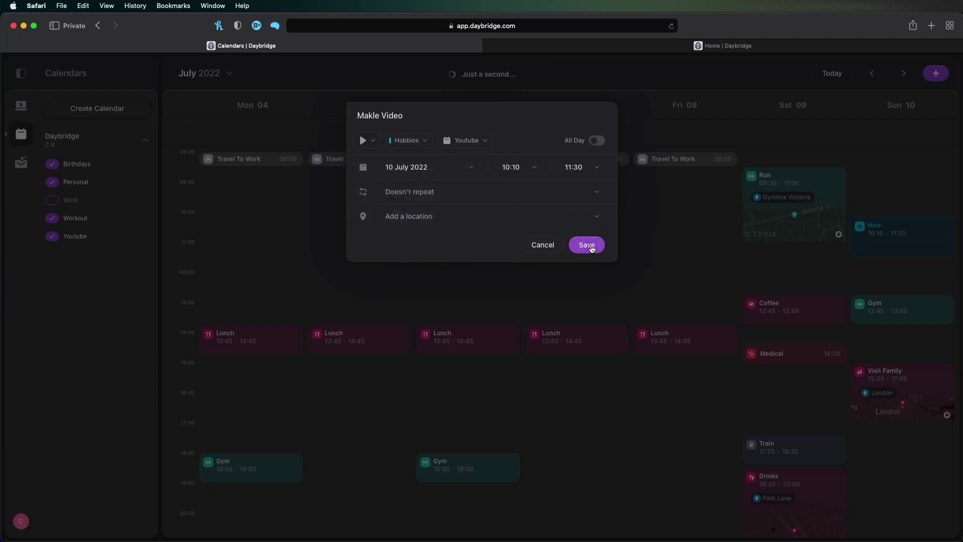
# Step: Turn Birthdays, Personal, Work and Workout calendars back on so all five are visible
pyautogui.scroll(1, 862, 255)
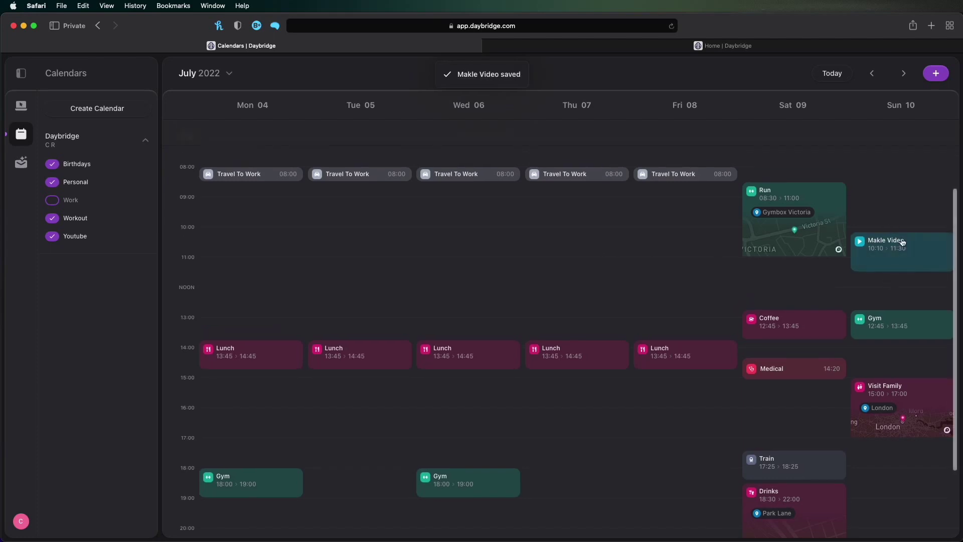
pyautogui.click(61, 219)
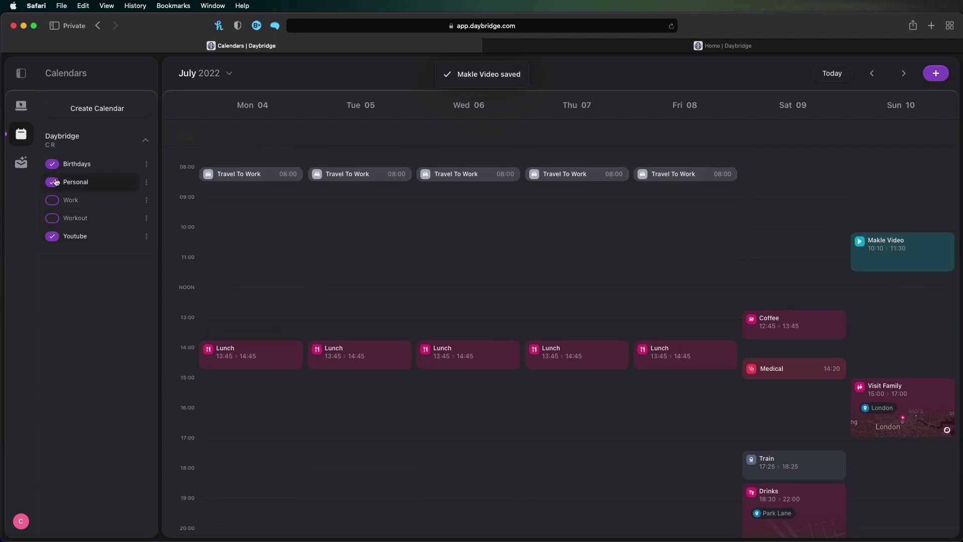
pyautogui.click(56, 182)
pyautogui.click(53, 164)
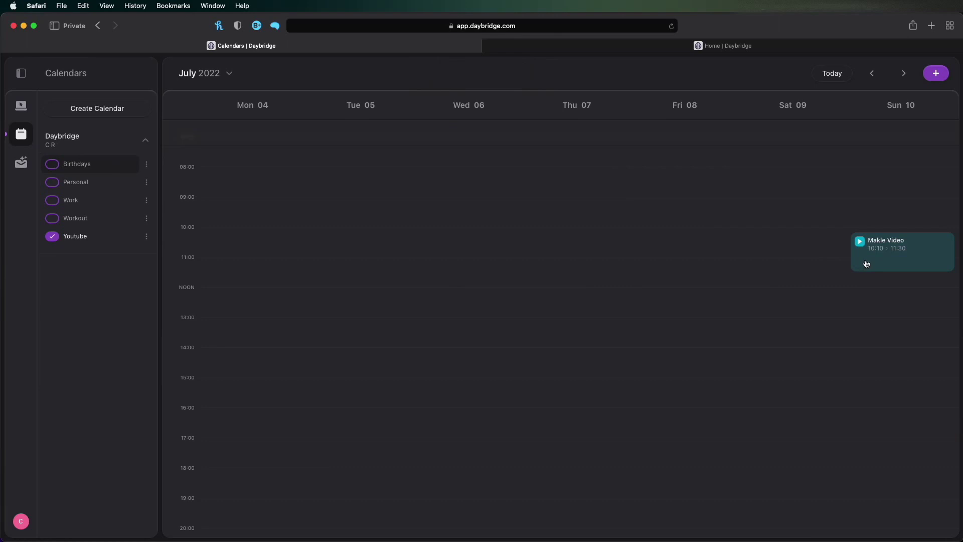
pyautogui.scroll(1, 866, 264)
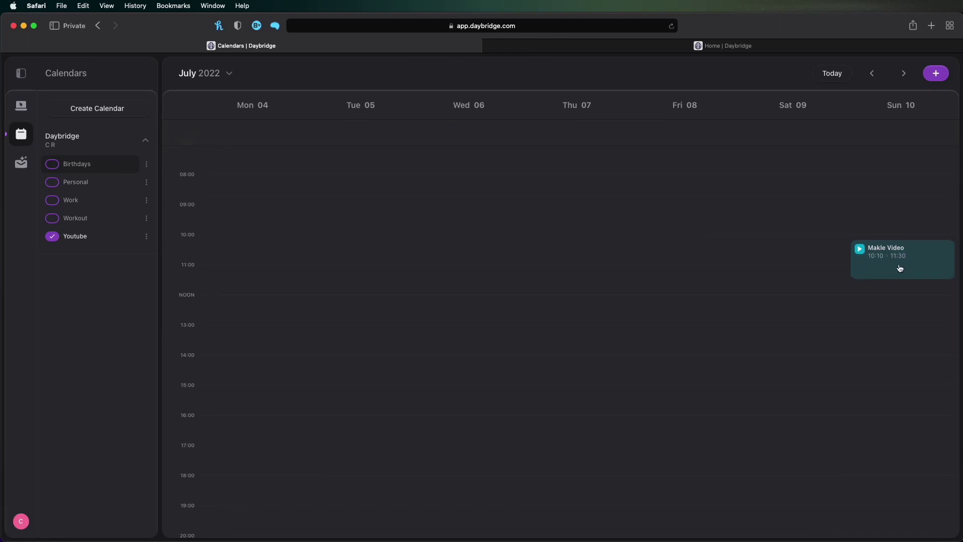
pyautogui.click(52, 164)
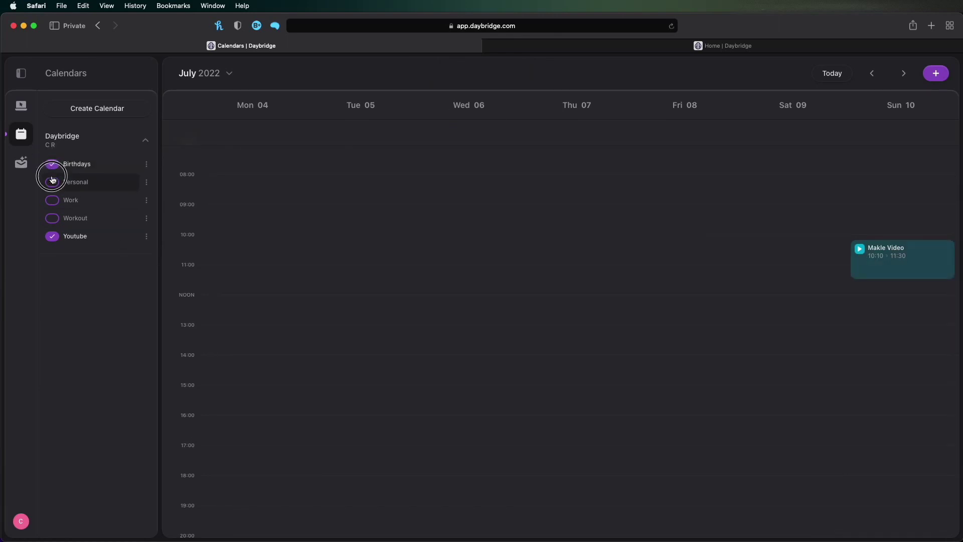
pyautogui.click(52, 181)
pyautogui.click(53, 200)
pyautogui.click(52, 217)
pyautogui.scroll(-3, 497, 310)
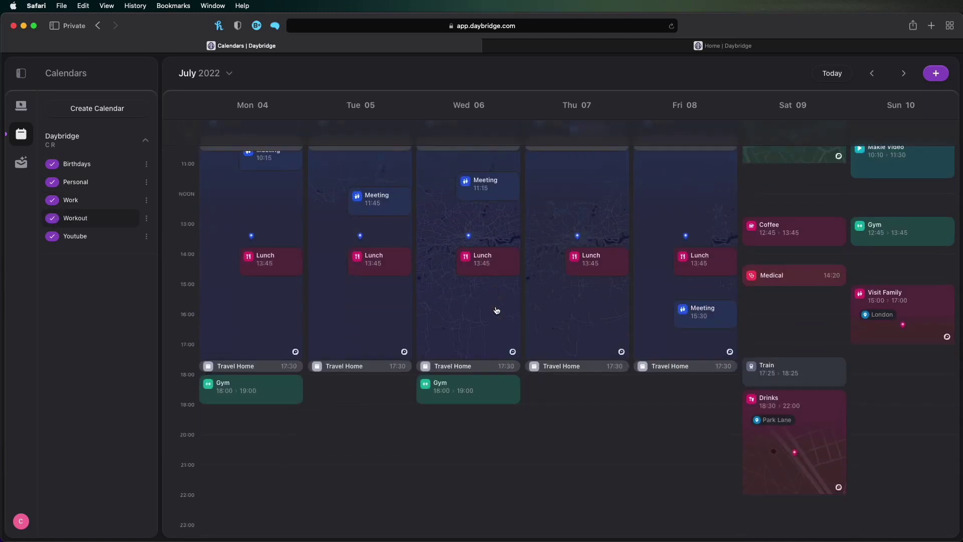
pyautogui.scroll(3, 496, 310)
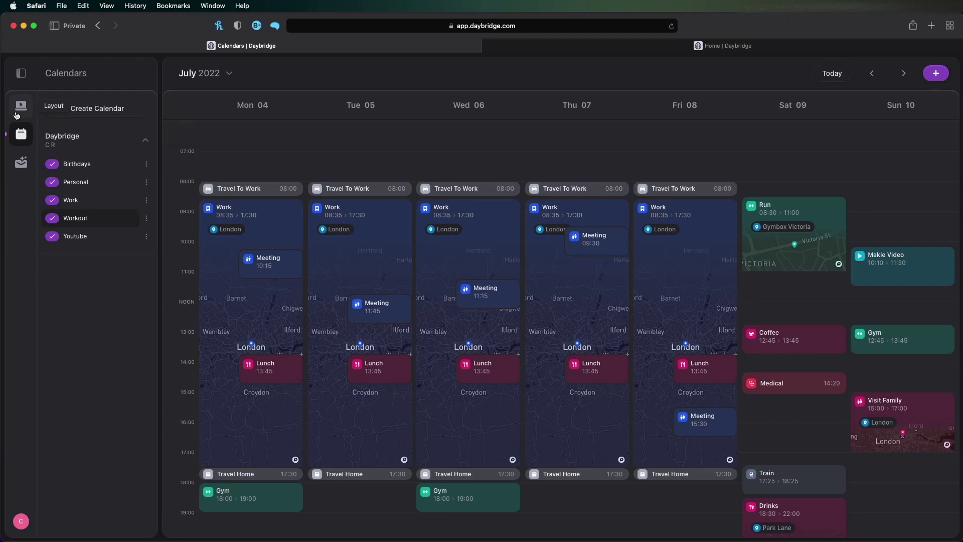
# Step: Open the Layout panel showing the Plan layout's compact 4–10 July week
pyautogui.click(20, 105)
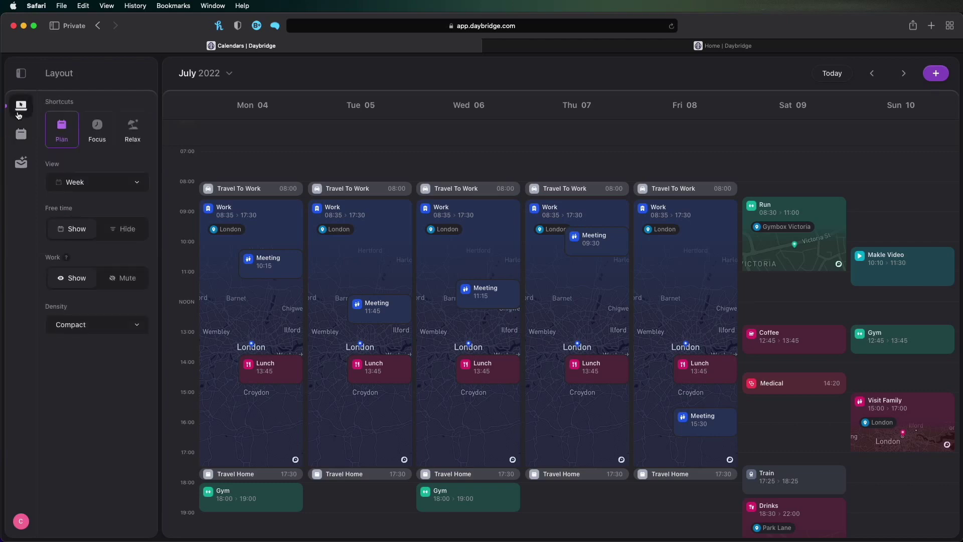
pyautogui.scroll(-3, 332, 352)
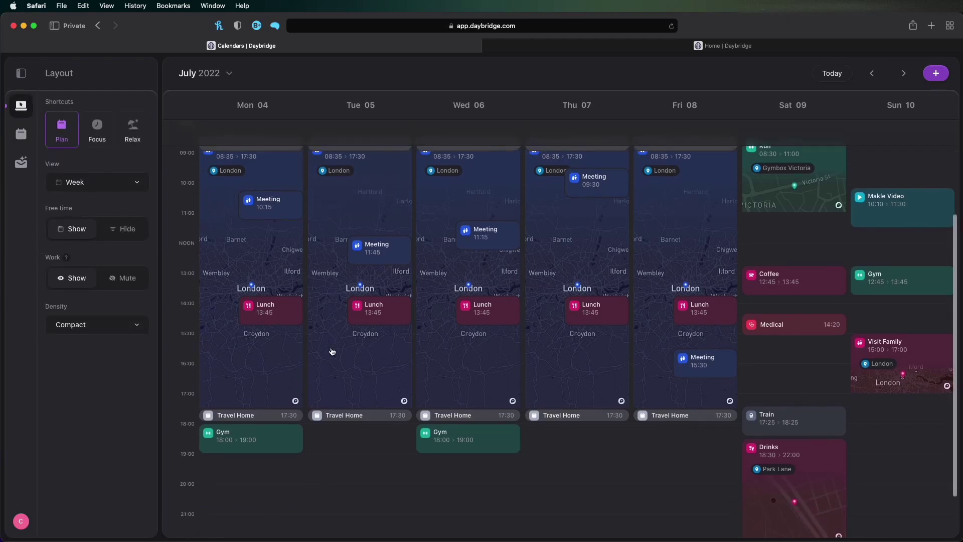
pyautogui.scroll(2, 332, 352)
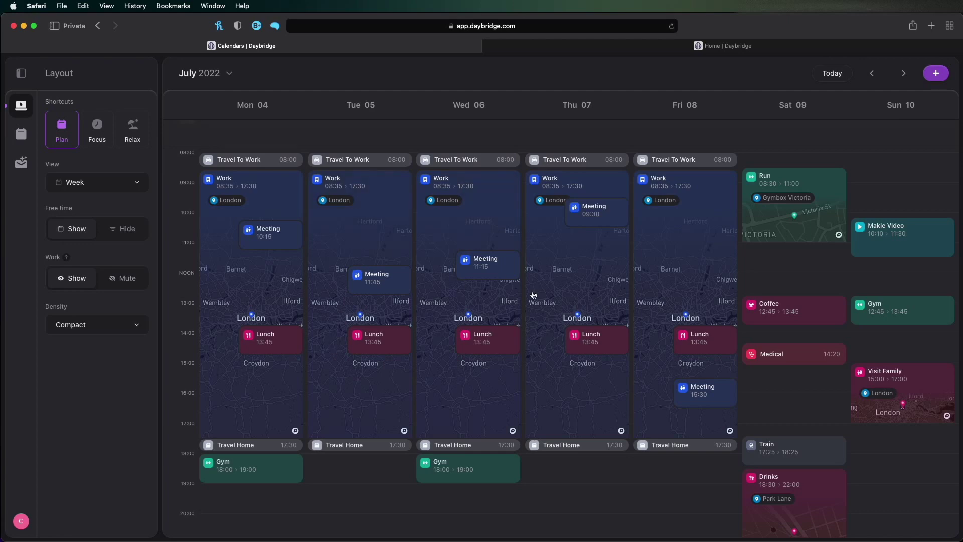
# Step: Collapse the sidebar so the week calendar fills the window
pyautogui.click(23, 72)
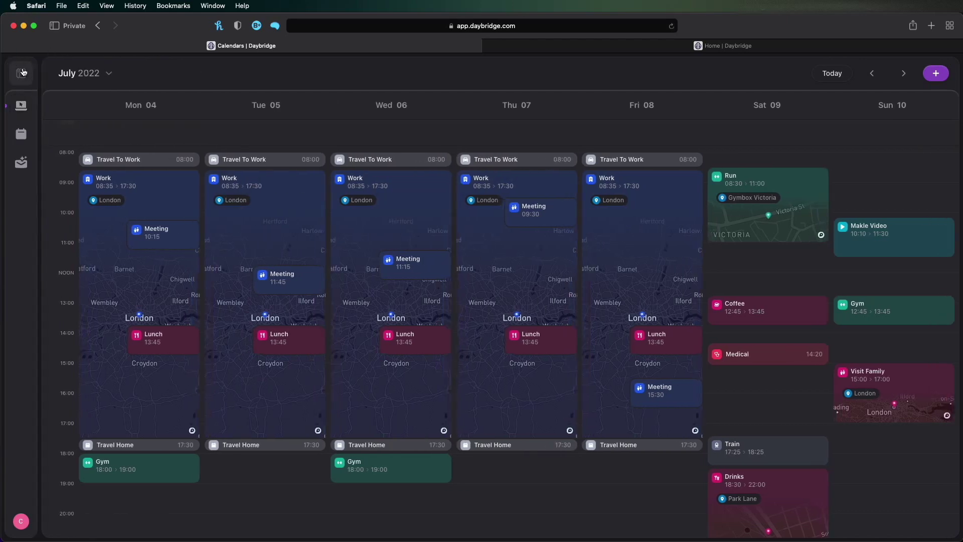
pyautogui.scroll(1, 210, 203)
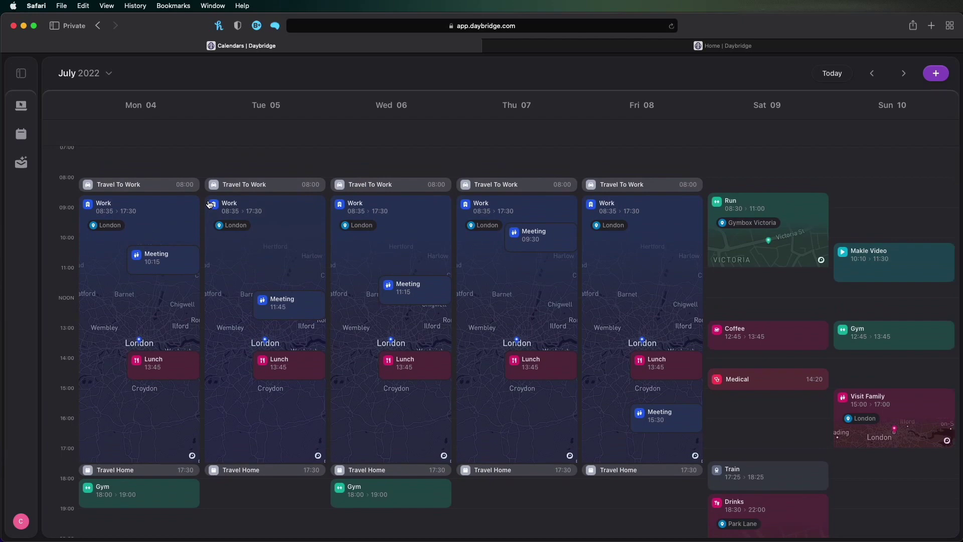
pyautogui.scroll(-1, 210, 204)
pyautogui.scroll(-1, 209, 203)
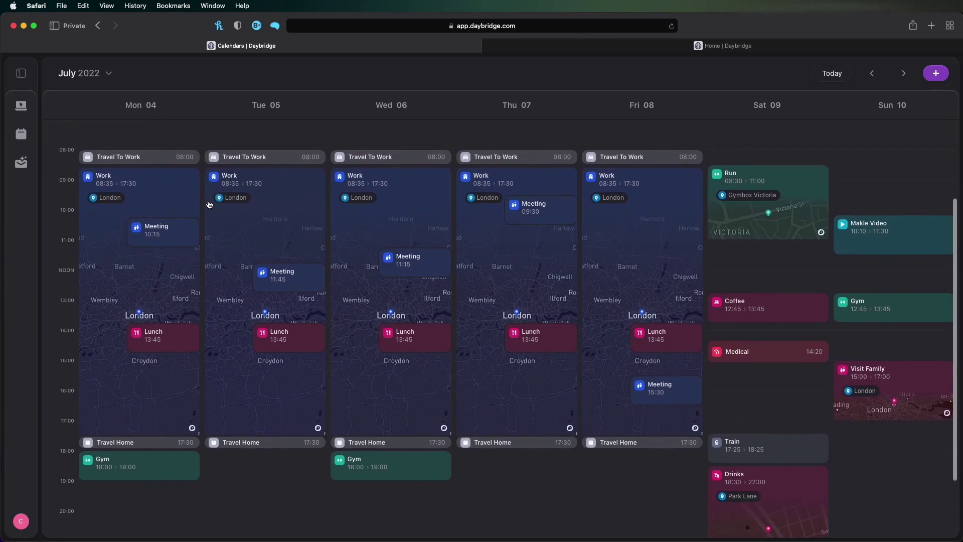
pyautogui.scroll(-2, 210, 204)
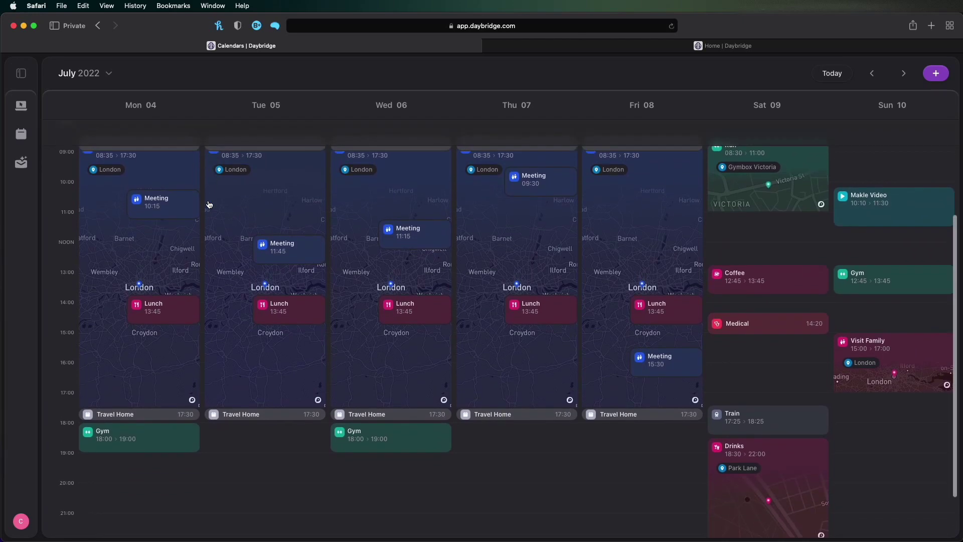
pyautogui.scroll(3, 414, 356)
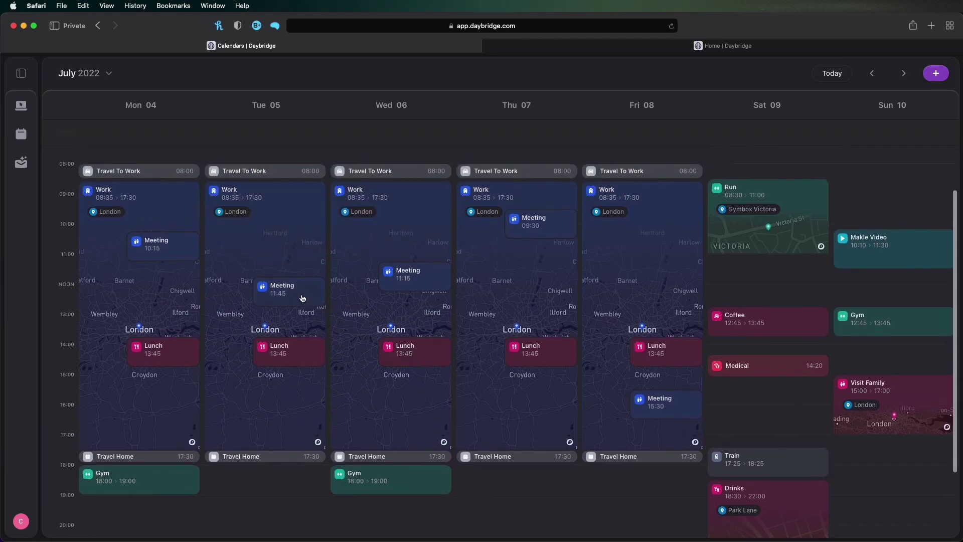
# Step: Twice drag Tuesday's Meeting to 10:30 and cancel, keeping it at 11:45
pyautogui.moveTo(300, 298); pyautogui.dragTo(299, 252)
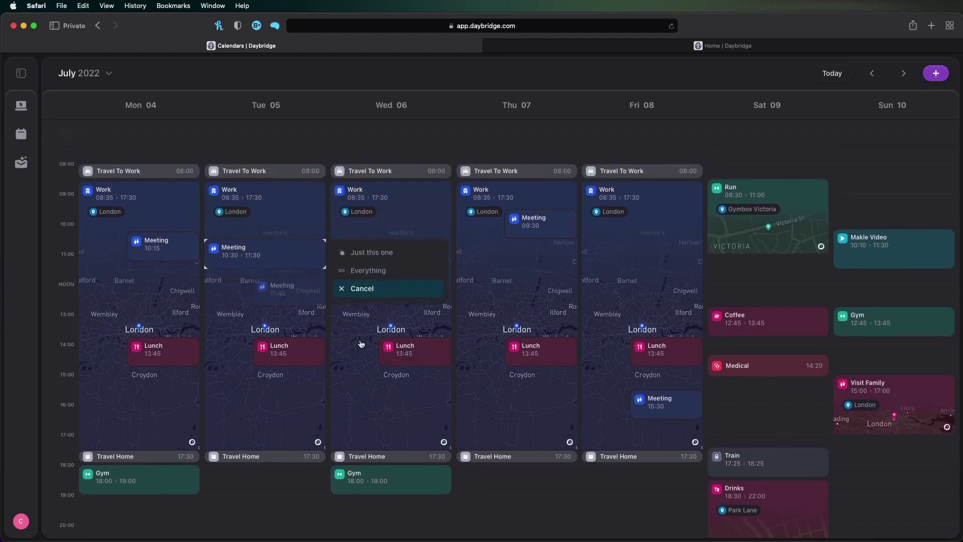
pyautogui.click(386, 287)
pyautogui.moveTo(308, 291); pyautogui.dragTo(301, 253)
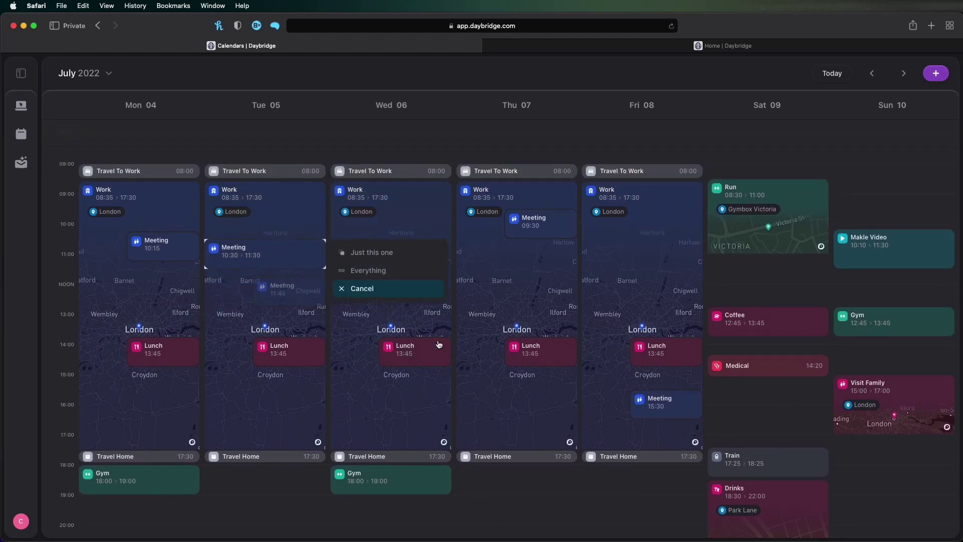
pyautogui.click(411, 290)
pyautogui.scroll(-3, 598, 522)
pyautogui.scroll(1, 598, 523)
pyautogui.scroll(-3, 598, 522)
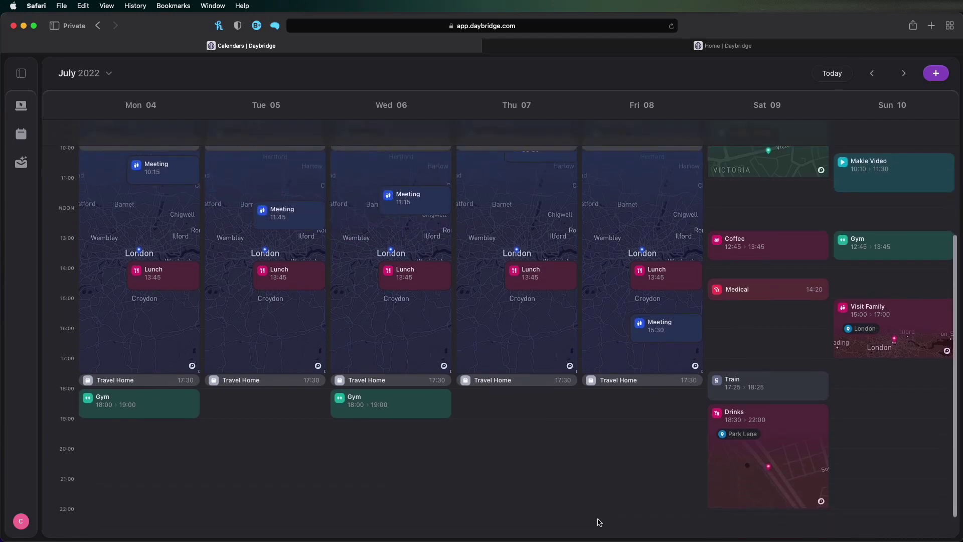
pyautogui.scroll(5, 713, 360)
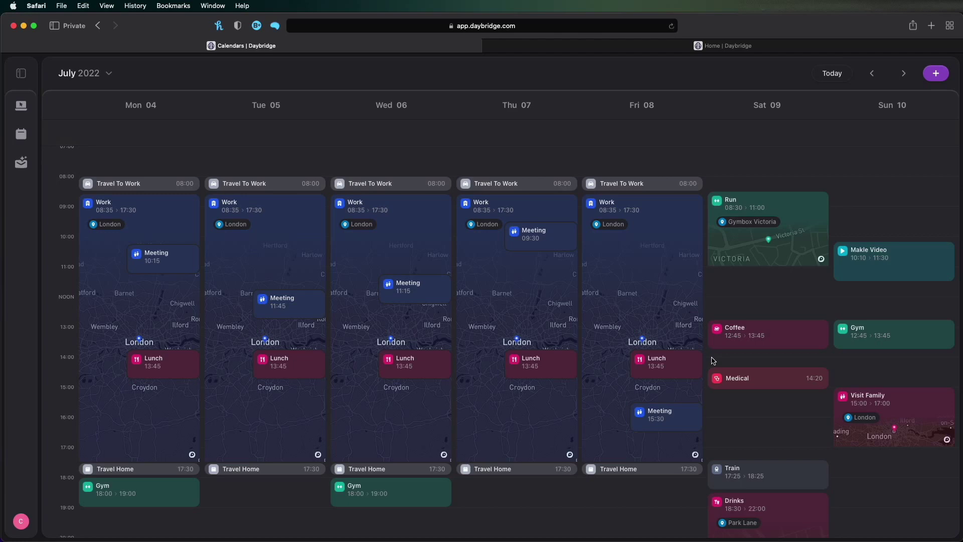
pyautogui.scroll(-2, 714, 361)
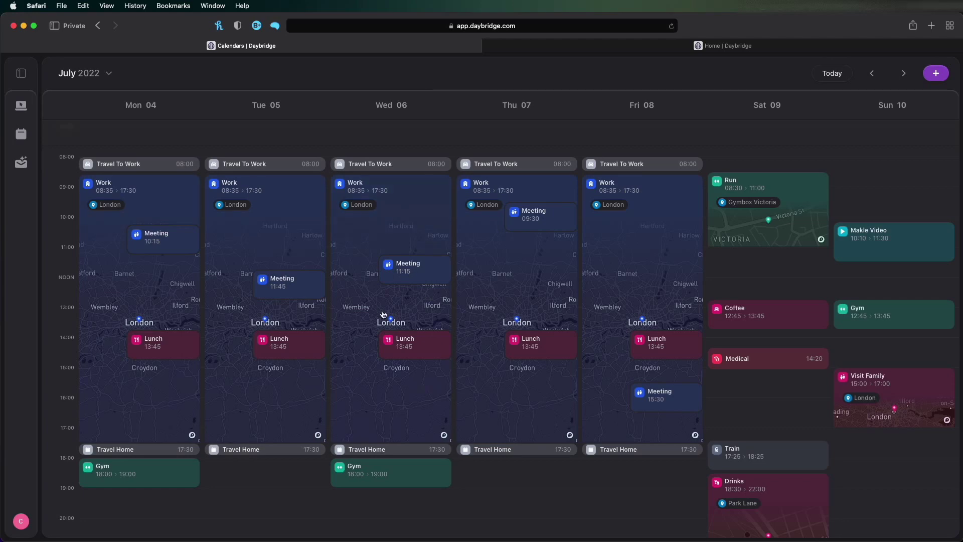
pyautogui.scroll(-2, 384, 315)
pyautogui.scroll(2, 384, 315)
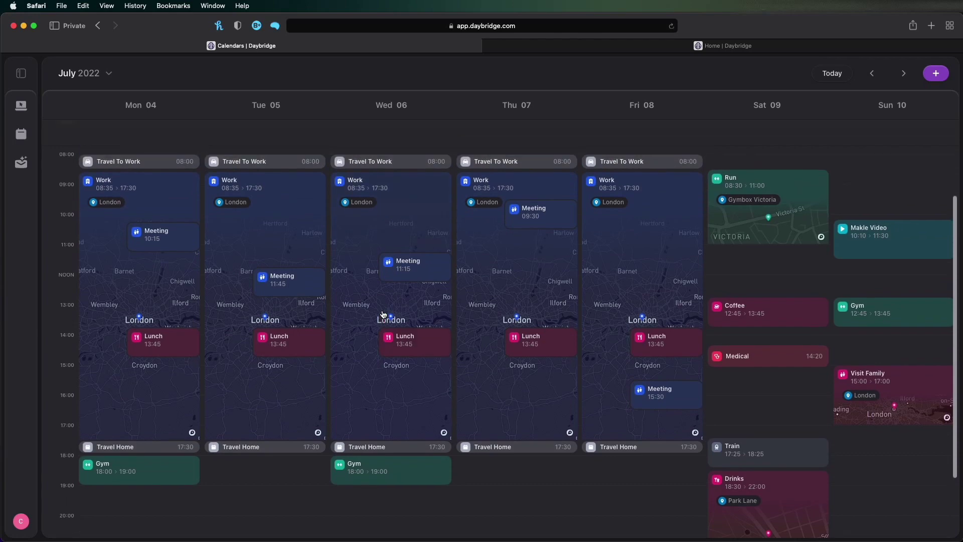
pyautogui.scroll(-2, 384, 314)
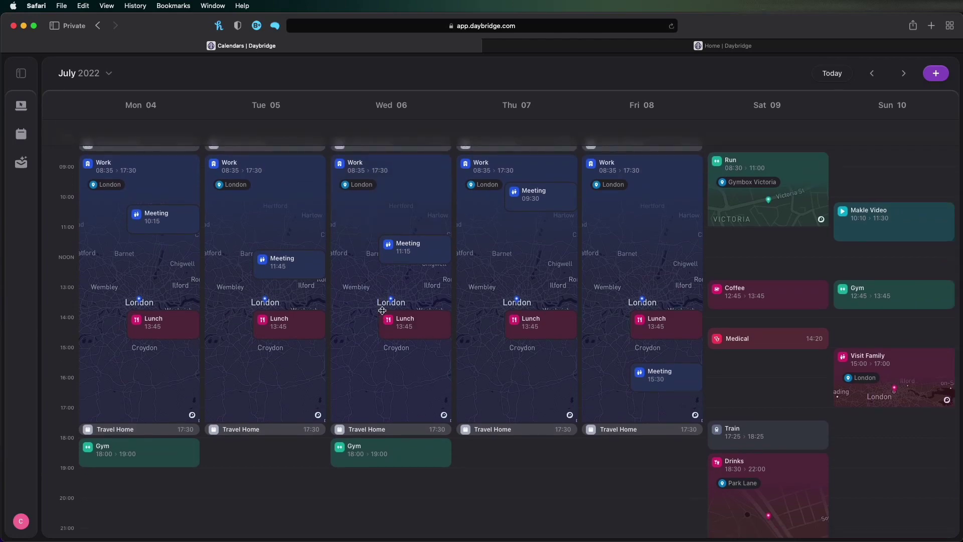
pyautogui.scroll(3, 382, 310)
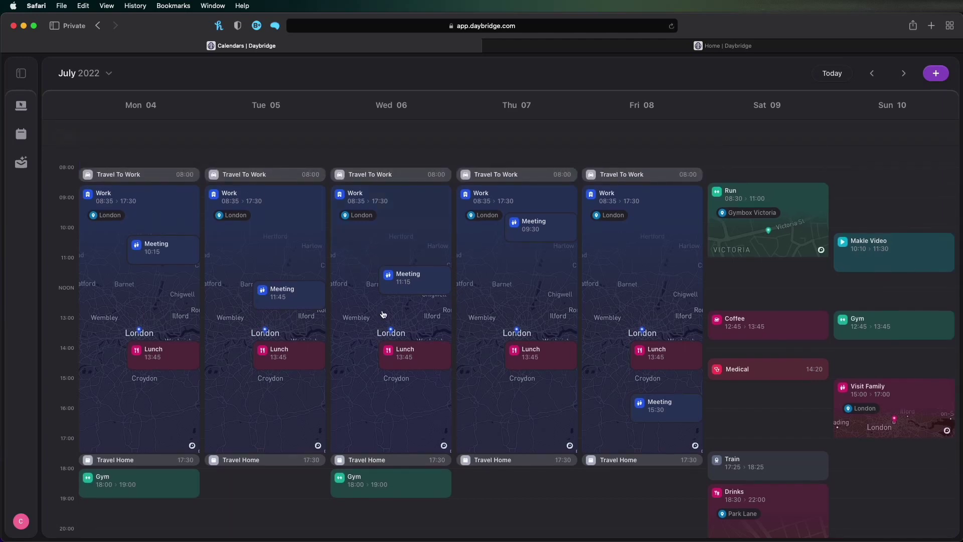